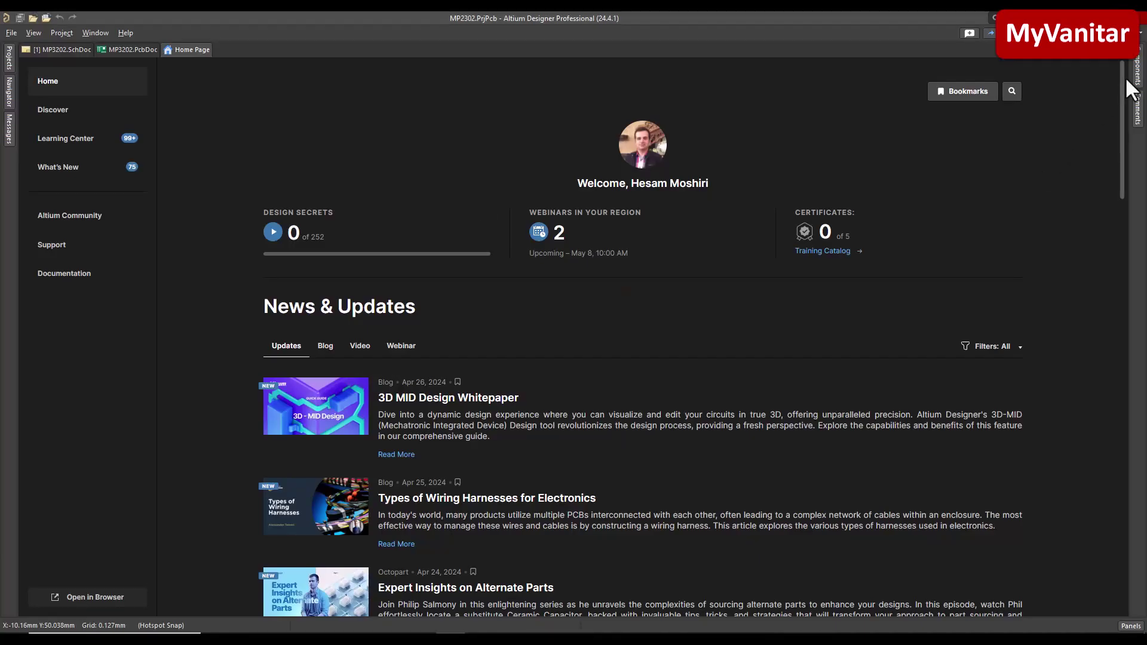
# Look through the News & Updates section of the home page
pyautogui.moveTo(1122, 77); pyautogui.dragTo(1095, 95)
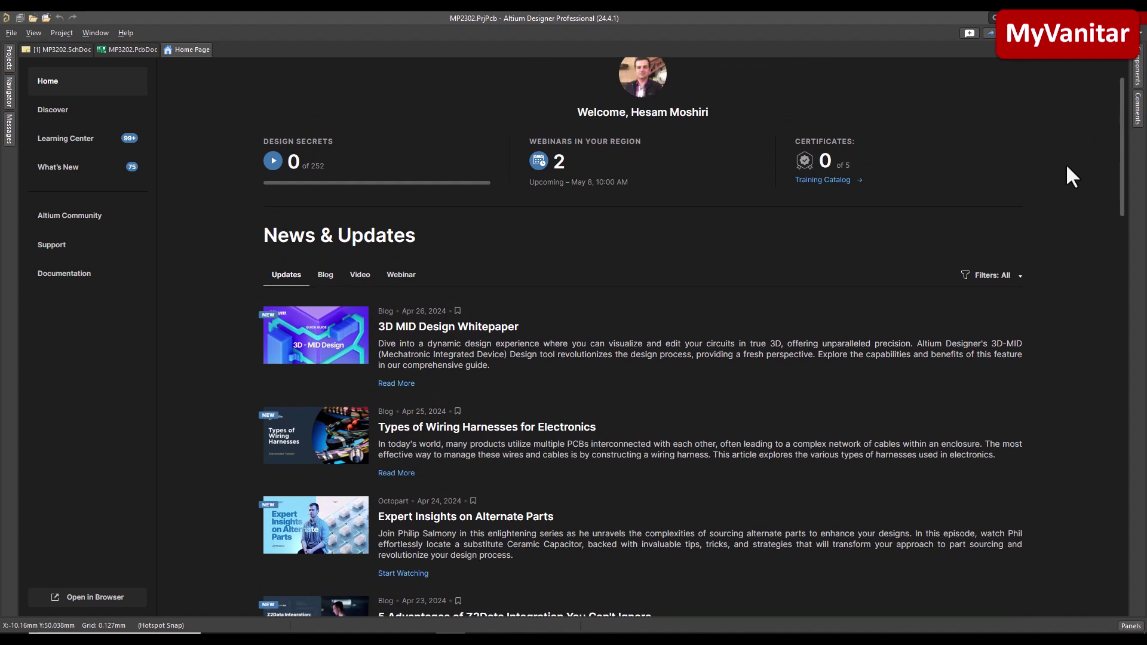
pyautogui.scroll(2, 1122, 177)
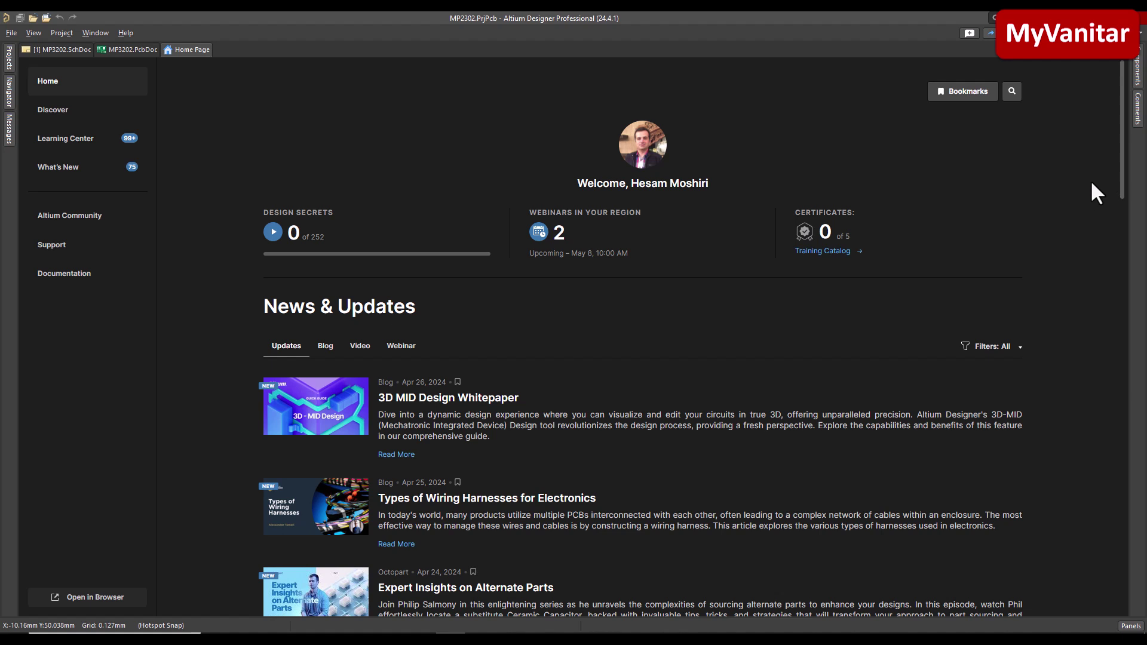
pyautogui.moveTo(1120, 156); pyautogui.dragTo(1117, 210)
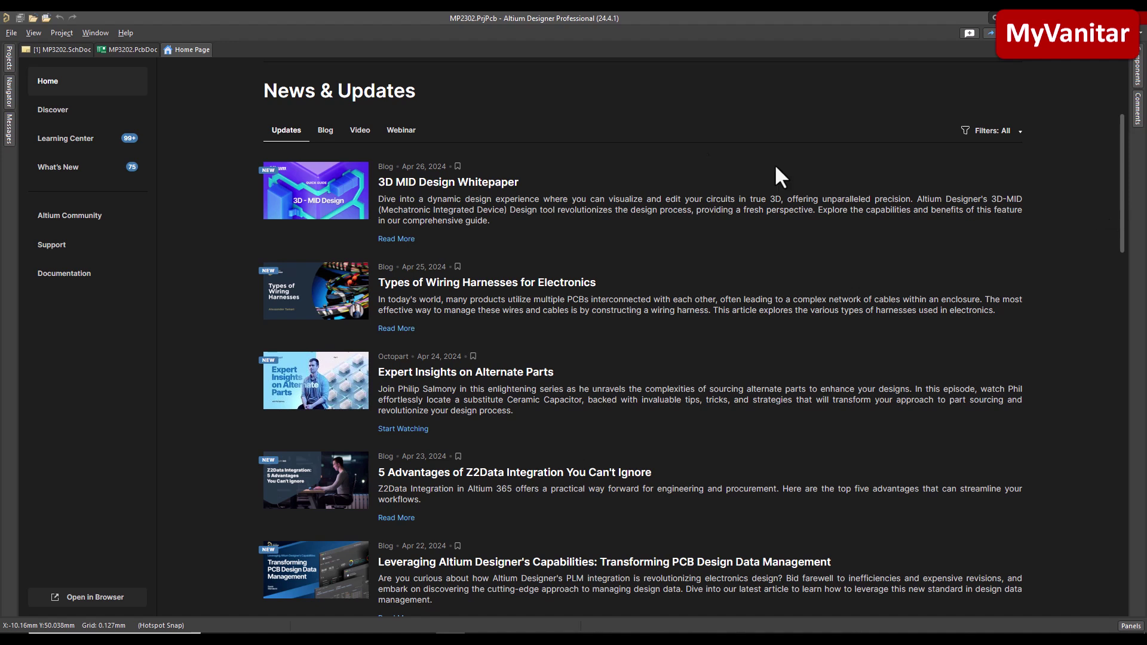
# View the whole MP3202 schematic and its PCB layout
pyautogui.click(59, 50)
pyautogui.keyDown('ctrl'); pyautogui.scroll(-3, 522, 269); pyautogui.keyUp('ctrl')
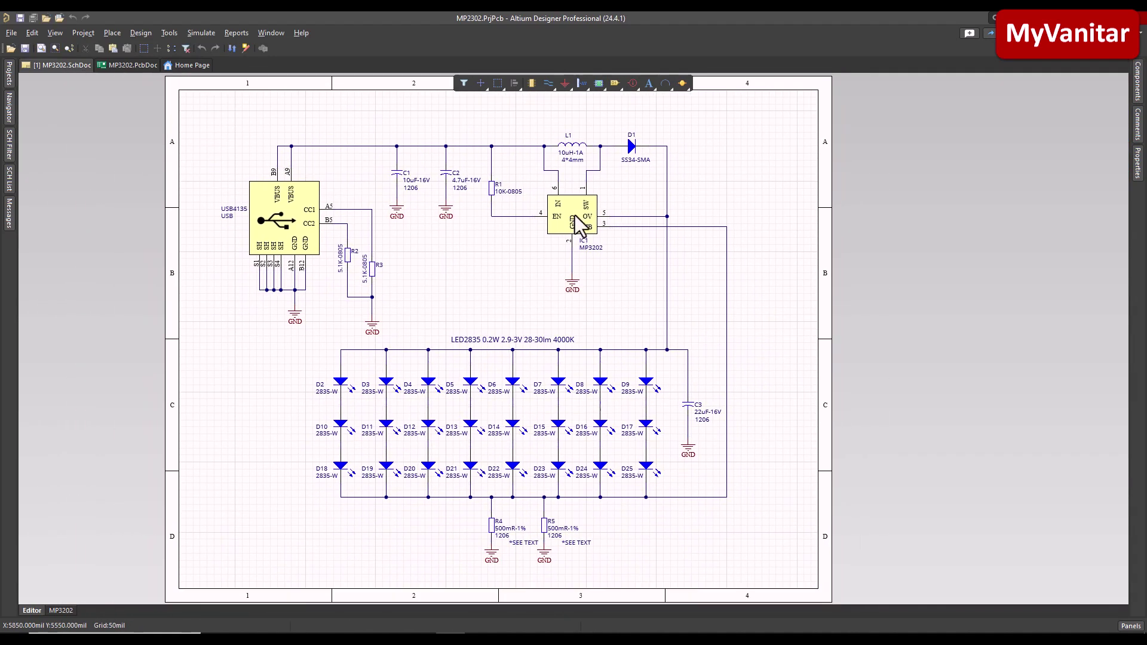
pyautogui.click(135, 65)
pyautogui.keyDown('ctrl'); pyautogui.scroll(3, 558, 263); pyautogui.keyUp('ctrl')
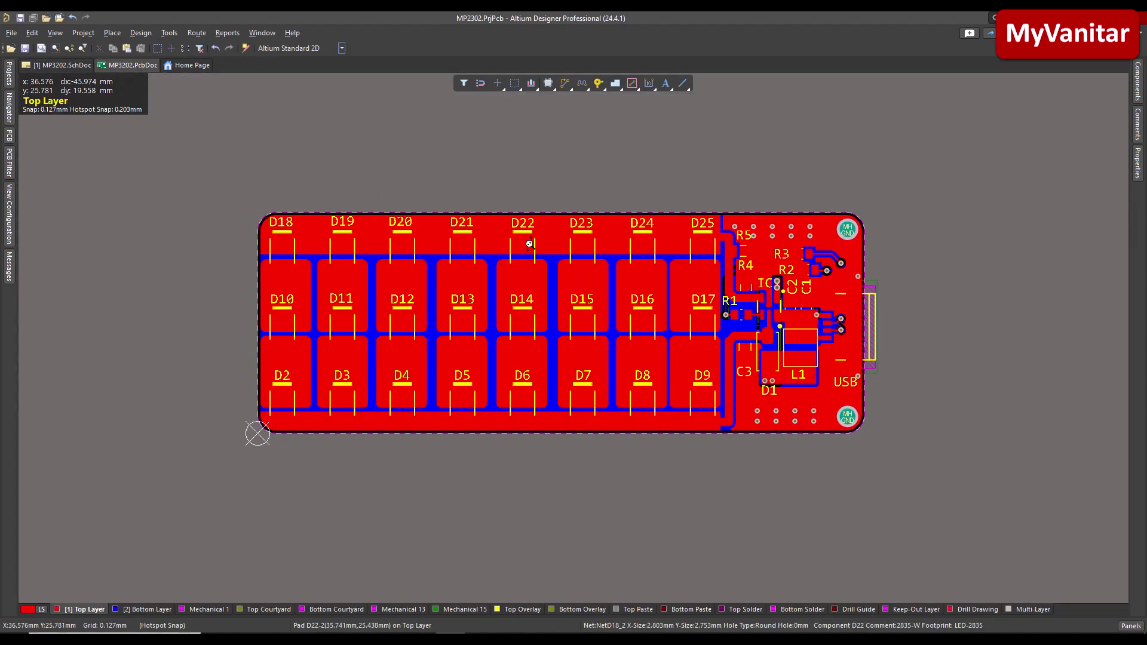
pyautogui.keyDown('ctrl'); pyautogui.scroll(-1, 526, 232); pyautogui.keyUp('ctrl')
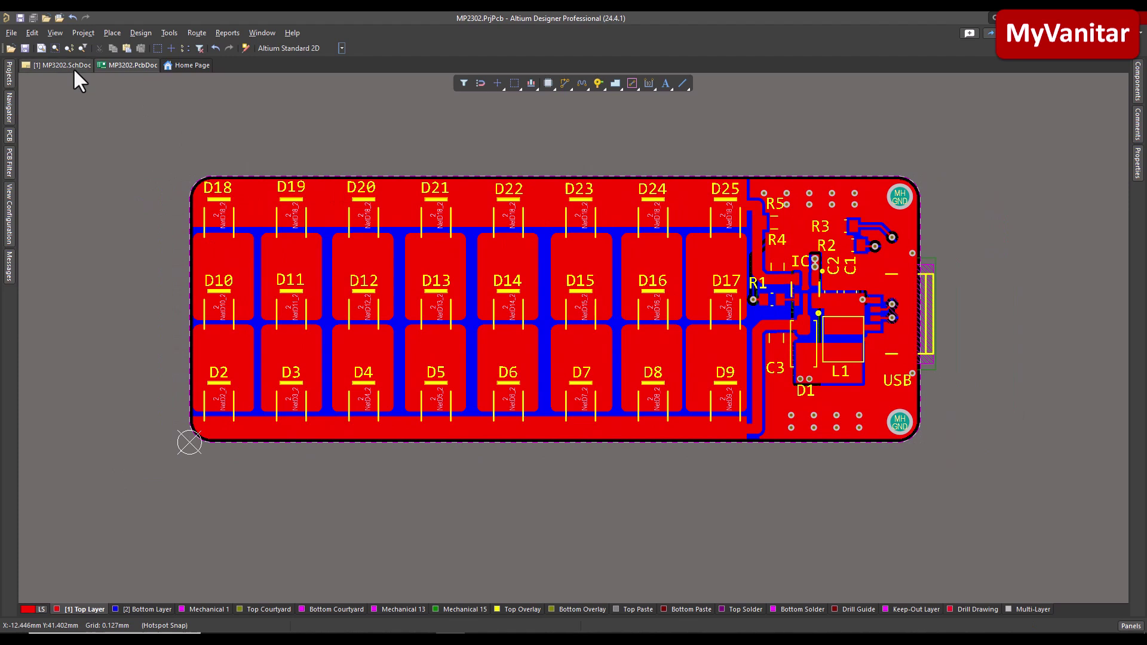
# Return to the MP3202 schematic and examine the USB connector and its supply connections
pyautogui.click(70, 66)
pyautogui.keyDown('ctrl'); pyautogui.scroll(6, 359, 245); pyautogui.keyUp('ctrl')
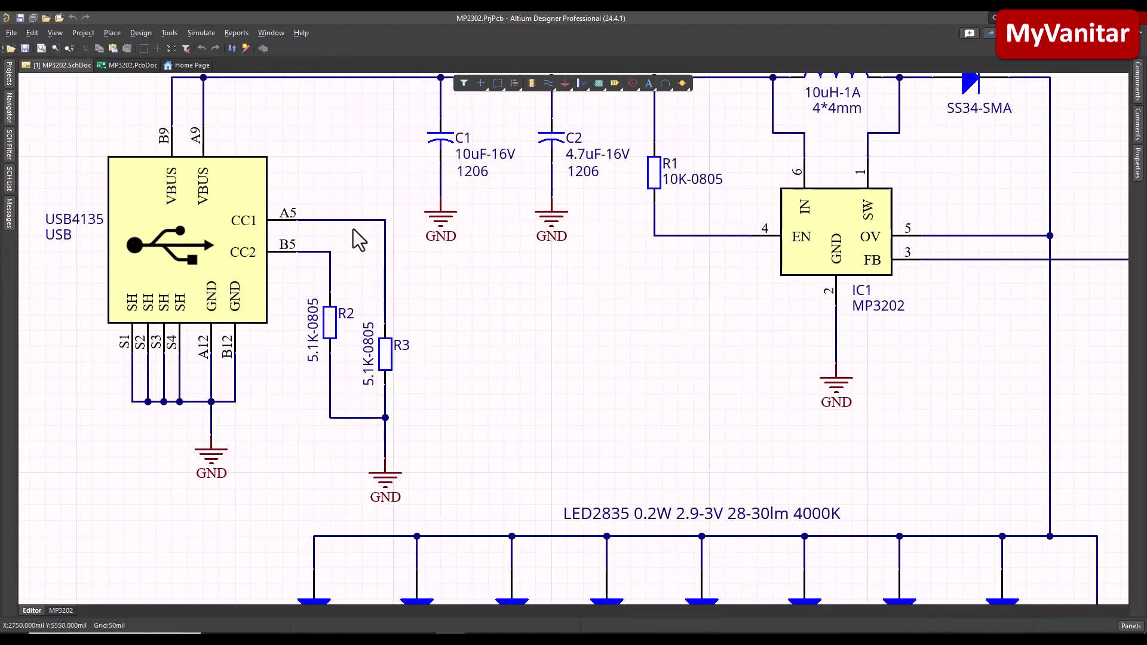
pyautogui.moveTo(520, 237); pyautogui.dragTo(486, 259, button='right')
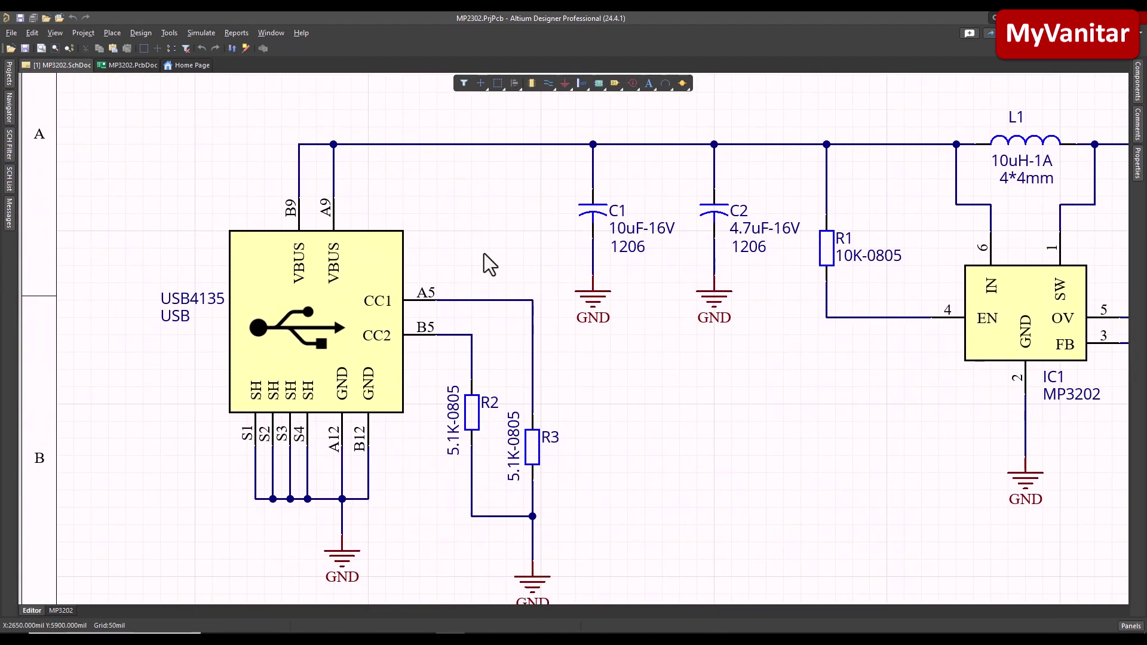
pyautogui.click(371, 261)
pyautogui.click(591, 341)
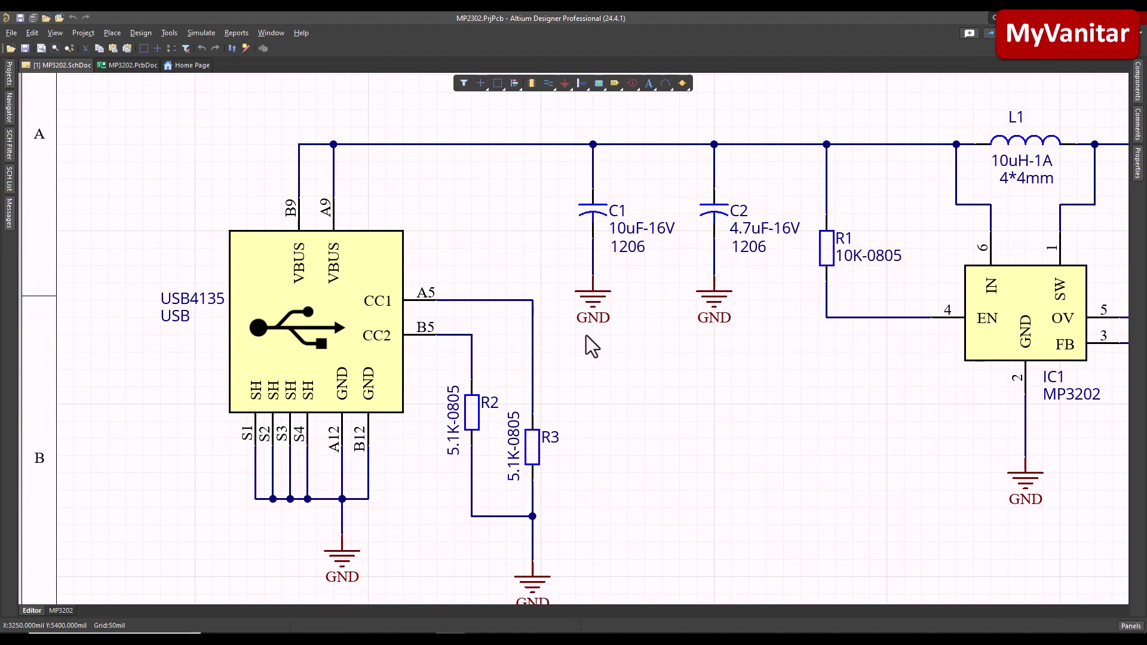
pyautogui.moveTo(591, 341); pyautogui.dragTo(531, 300, button='right')
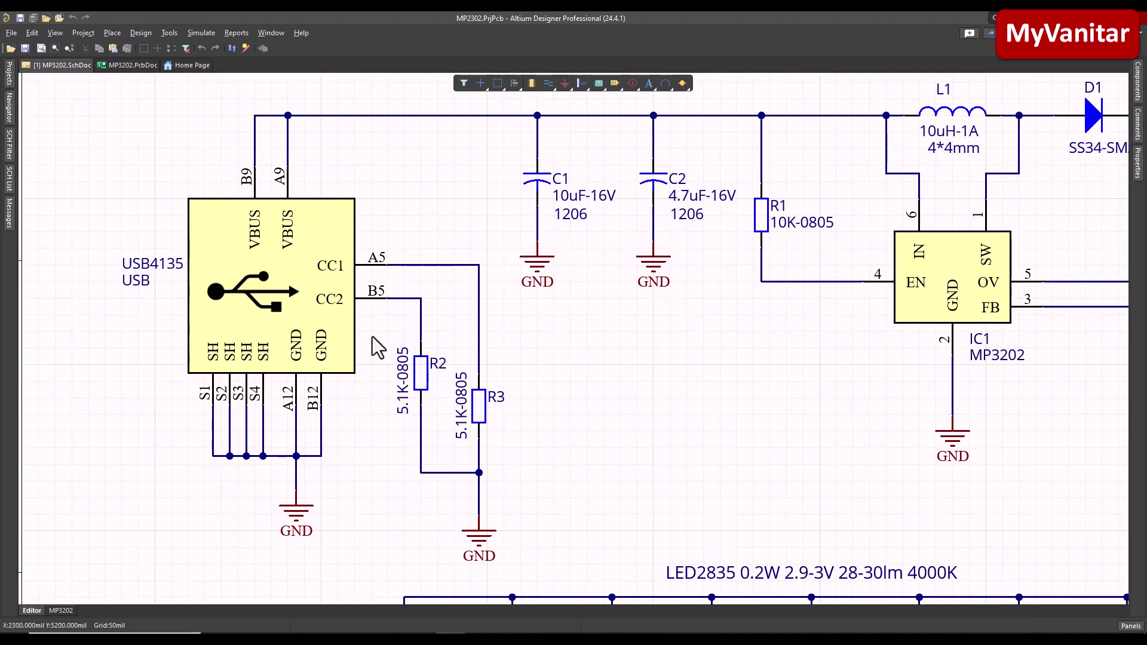
# Examine resistors R2 and R3 on the CC pins and the input capacitors C1 and C2
pyautogui.moveTo(369, 331); pyautogui.dragTo(537, 452)
pyautogui.click(569, 424)
pyautogui.moveTo(389, 340); pyautogui.dragTo(553, 475)
pyautogui.moveTo(754, 356); pyautogui.dragTo(551, 443, button='right')
pyautogui.moveTo(295, 237); pyautogui.dragTo(535, 334)
pyautogui.click(540, 379)
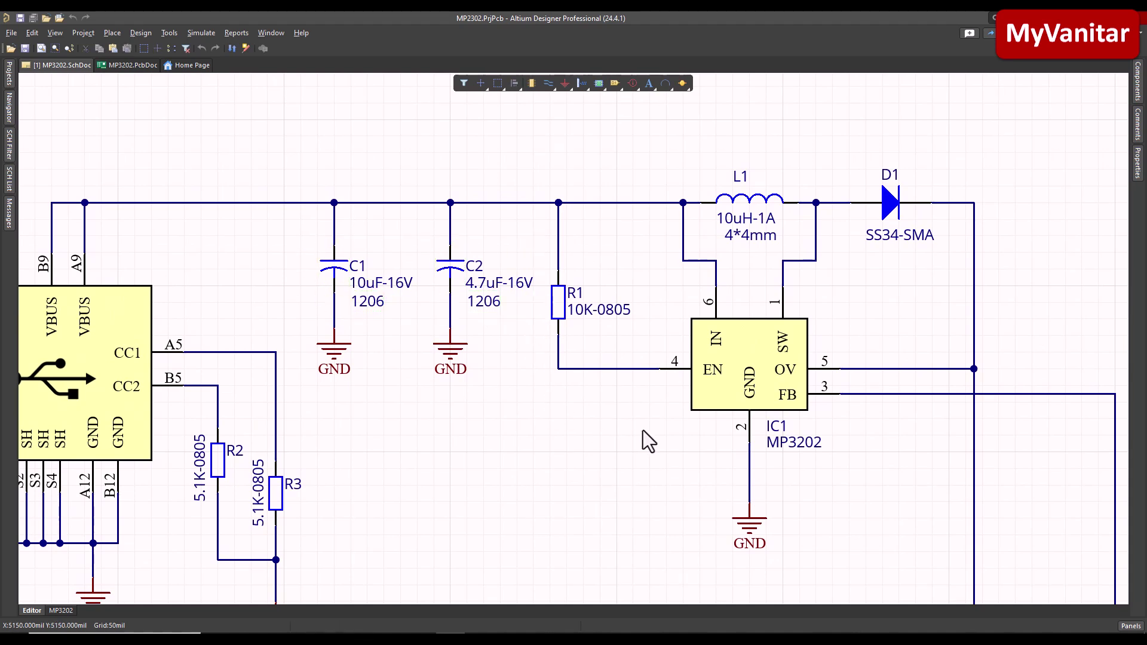
# Examine the MP3202 driver IC1 and its pin connections in the schematic
pyautogui.moveTo(663, 469); pyautogui.dragTo(545, 449, button='right')
pyautogui.click(616, 351)
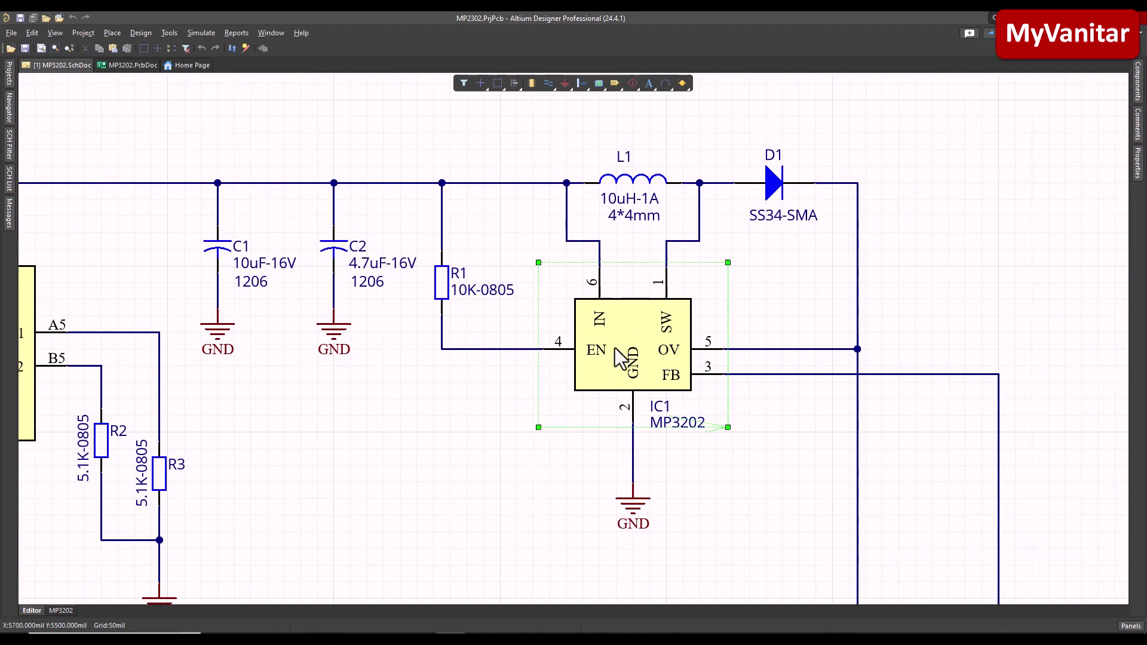
pyautogui.click(728, 499)
pyautogui.moveTo(738, 463); pyautogui.dragTo(664, 445, button='right')
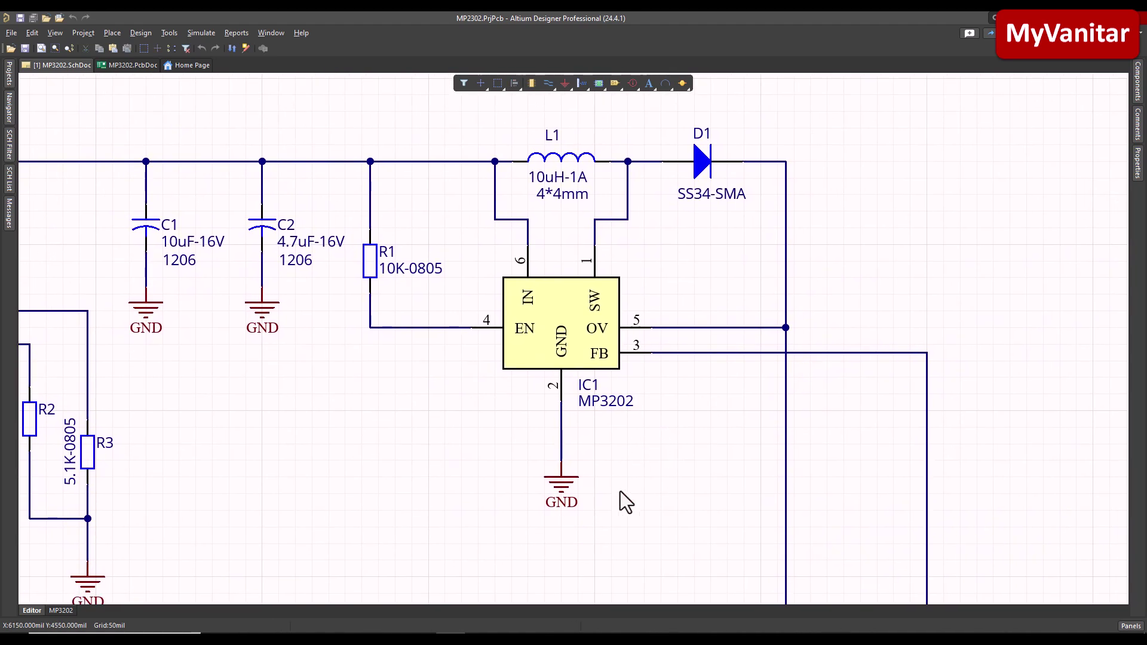
# Switch to Octopart in the browser, search for MP3202 and open the MP3202DJ-LF-Z part page
pyautogui.click(358, 625)
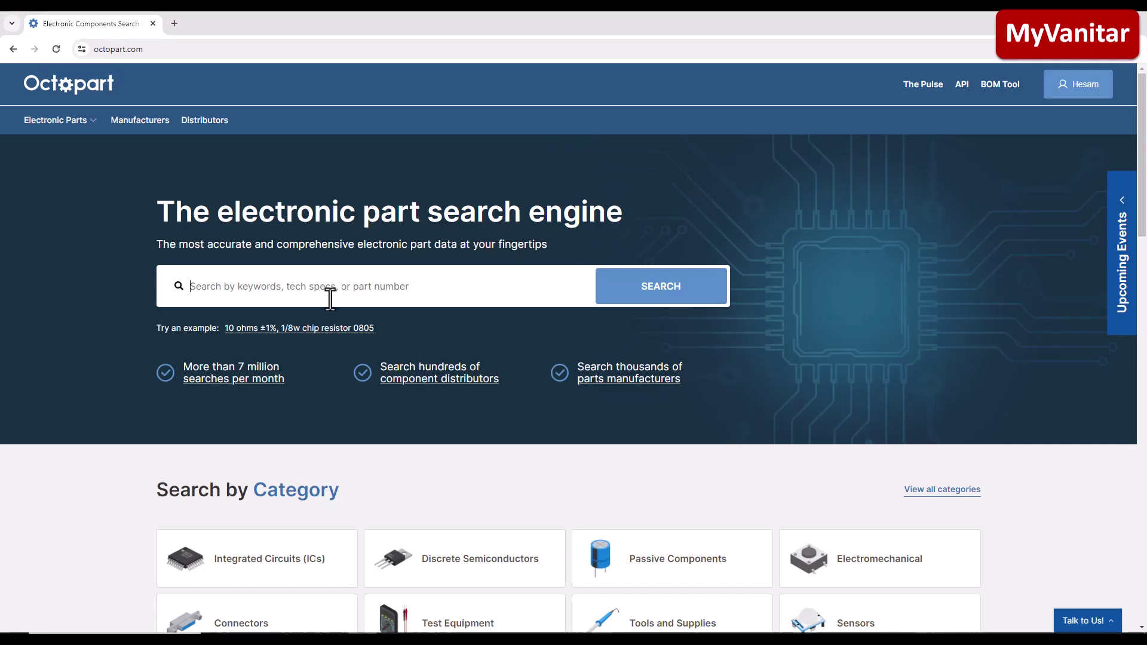
pyautogui.write('MP3202')
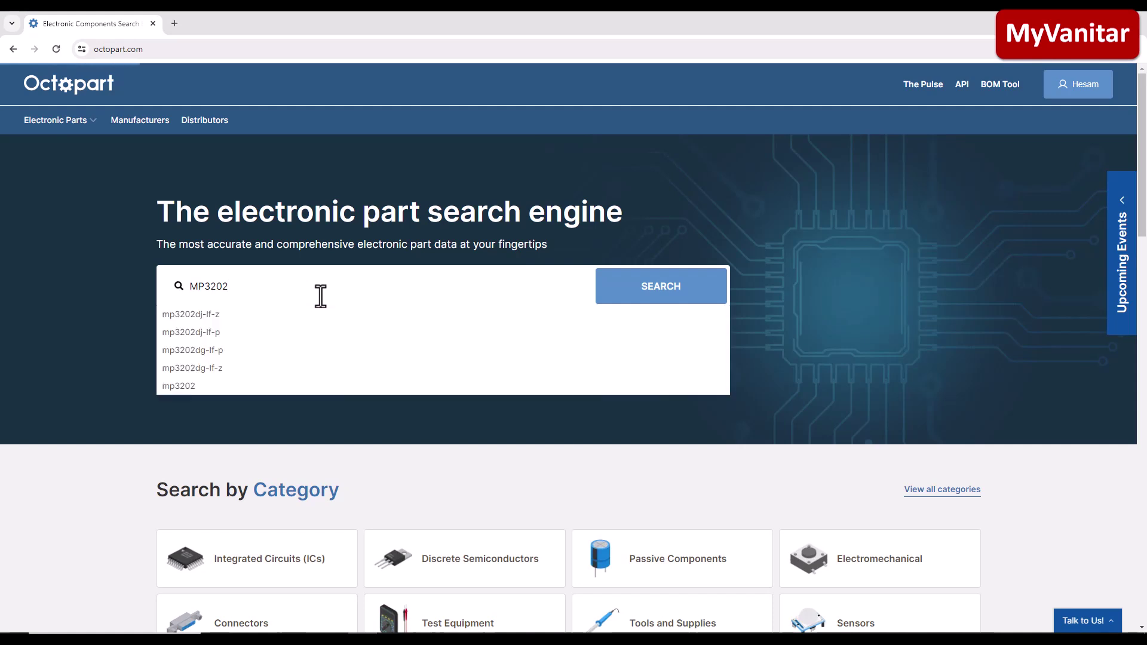
pyautogui.press('Return')
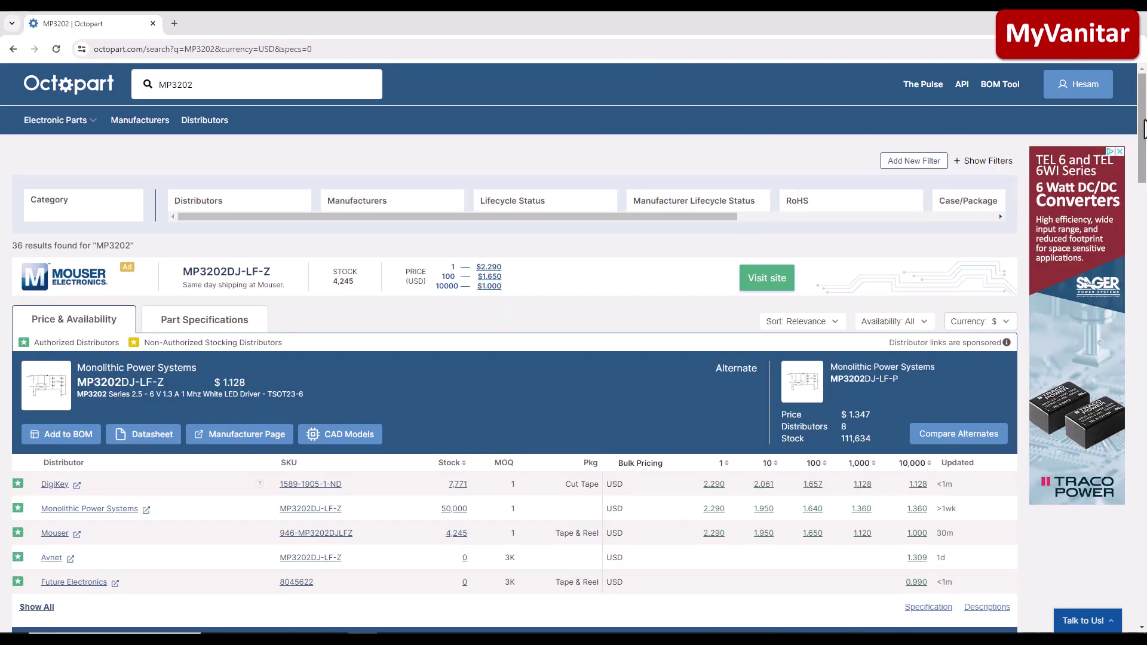
pyautogui.scroll(-2, 835, 200)
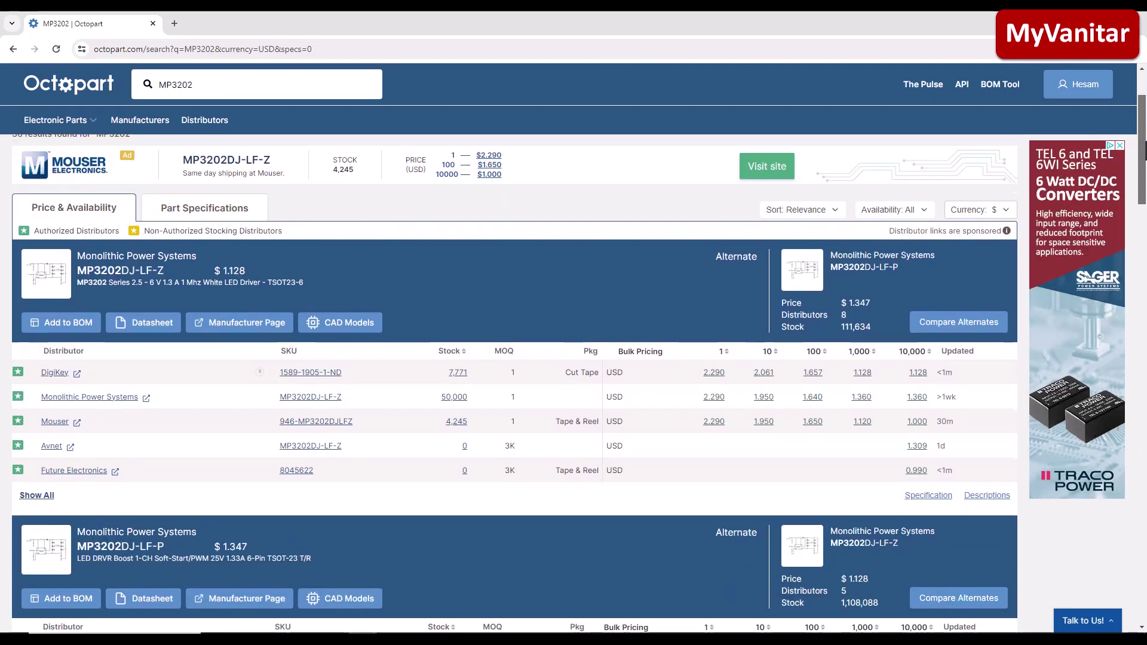
pyautogui.click(129, 271)
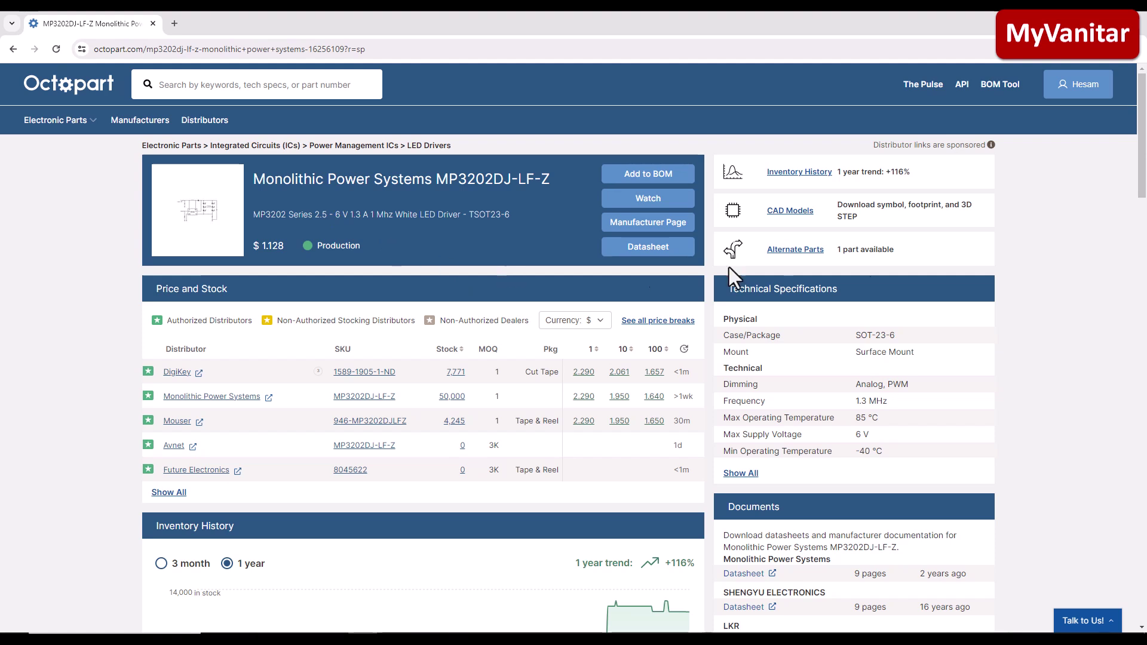
# Expand the Price and Stock table to all distributors and look through the list
pyautogui.scroll(-2, 729, 267)
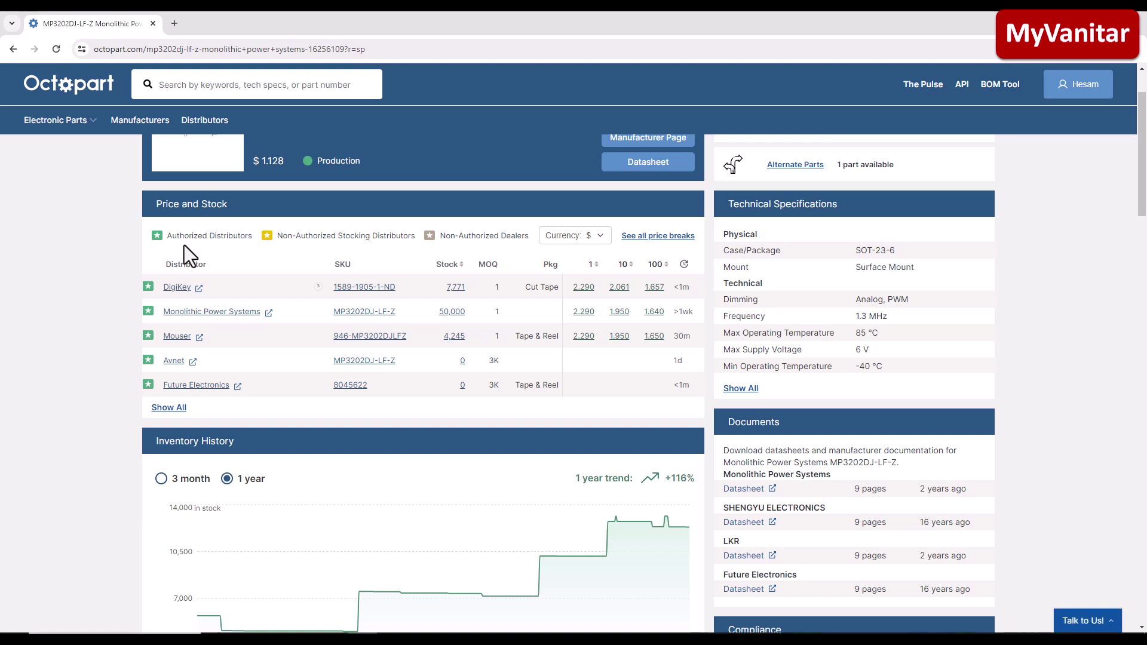
pyautogui.click(169, 413)
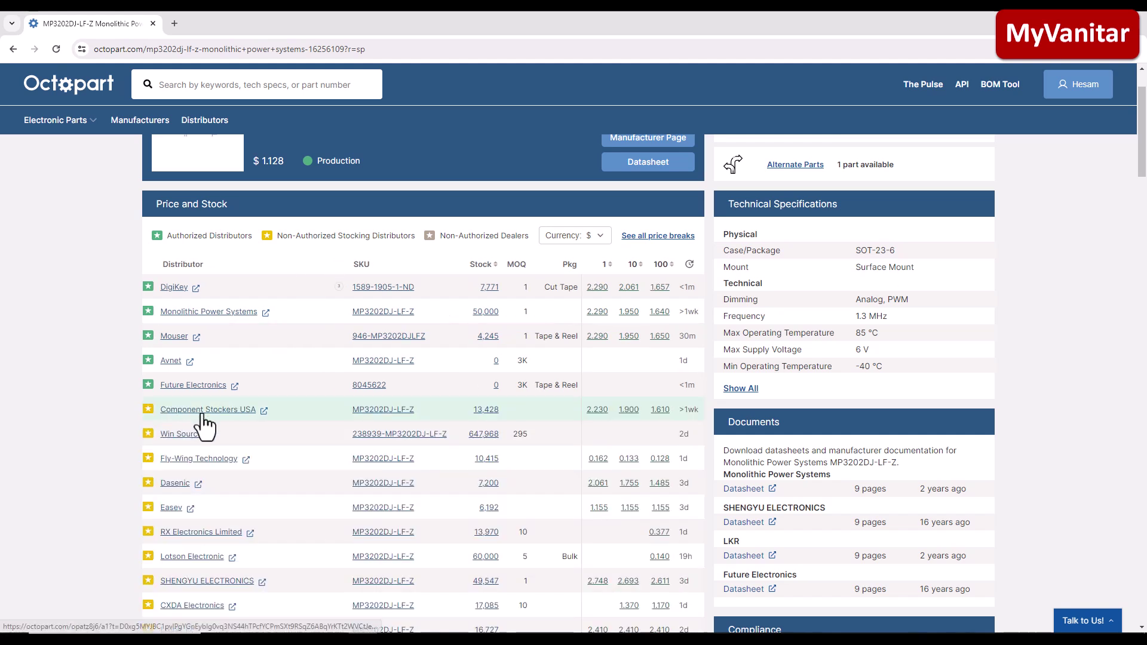
pyautogui.moveTo(1140, 179); pyautogui.dragTo(1102, 271)
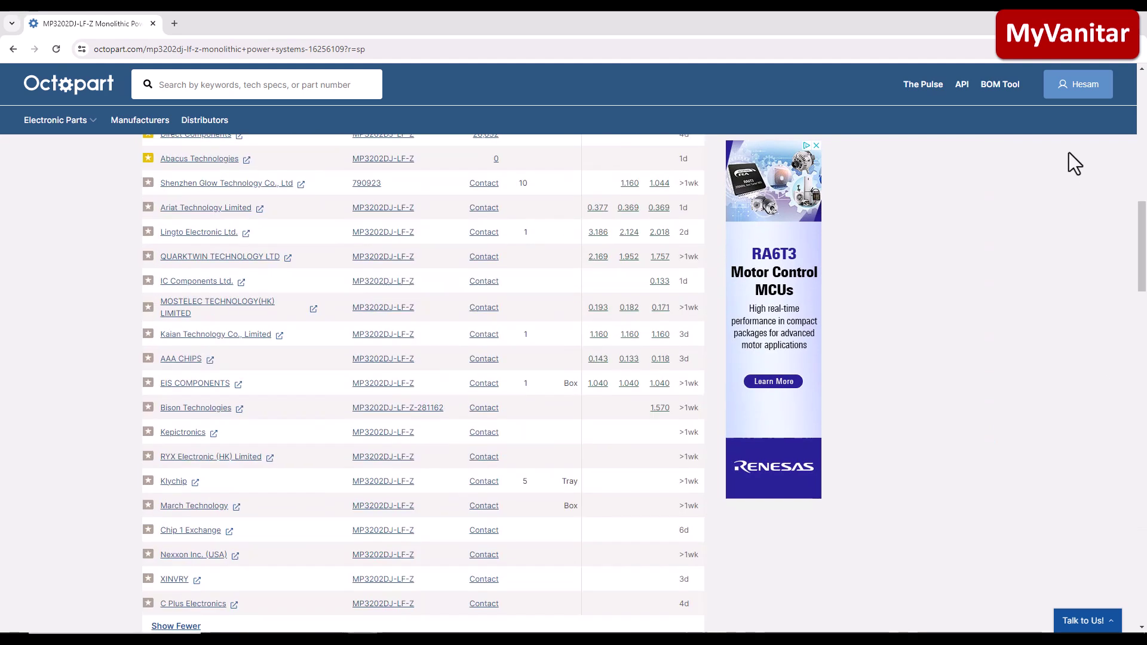
# Switch back to the Altium Designer schematic and examine the circuit around IC1, including diode D1
pyautogui.click(464, 627)
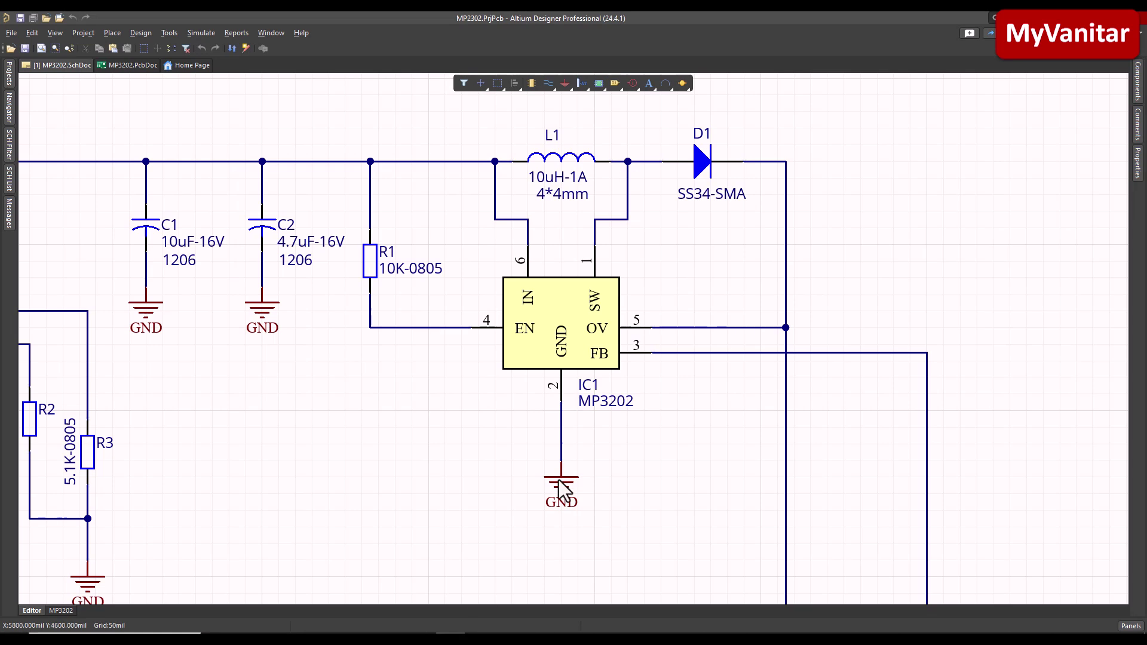
pyautogui.moveTo(697, 468); pyautogui.dragTo(679, 502, button='right')
pyautogui.keyDown('ctrl'); pyautogui.scroll(1, 680, 468); pyautogui.keyUp('ctrl')
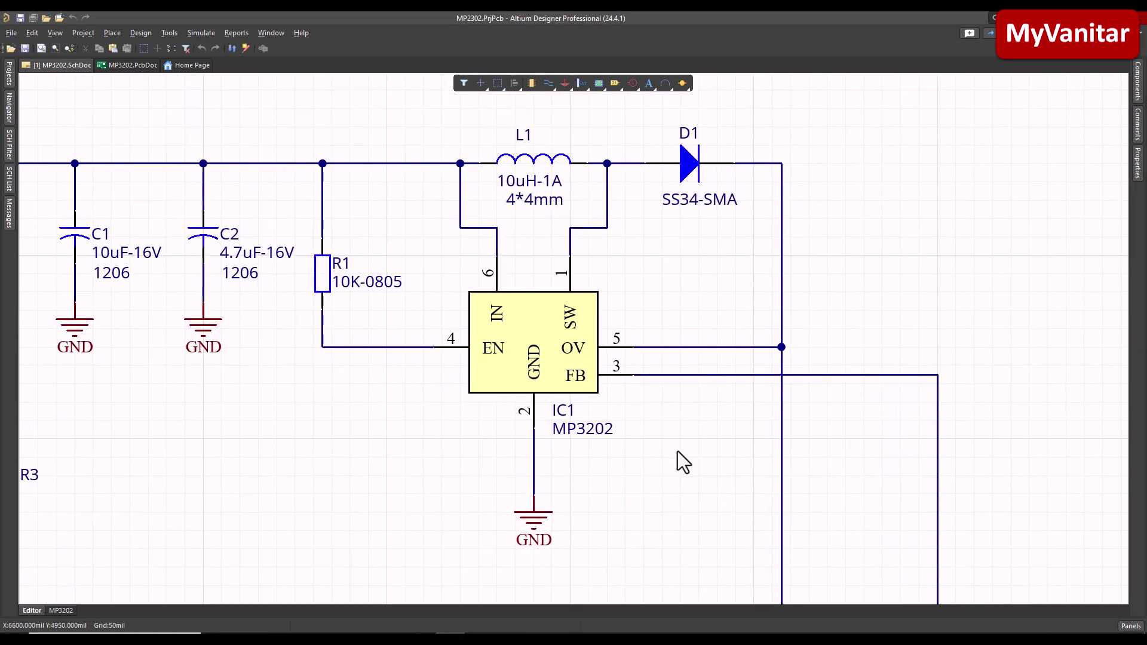
pyautogui.moveTo(683, 462); pyautogui.dragTo(697, 486, button='right')
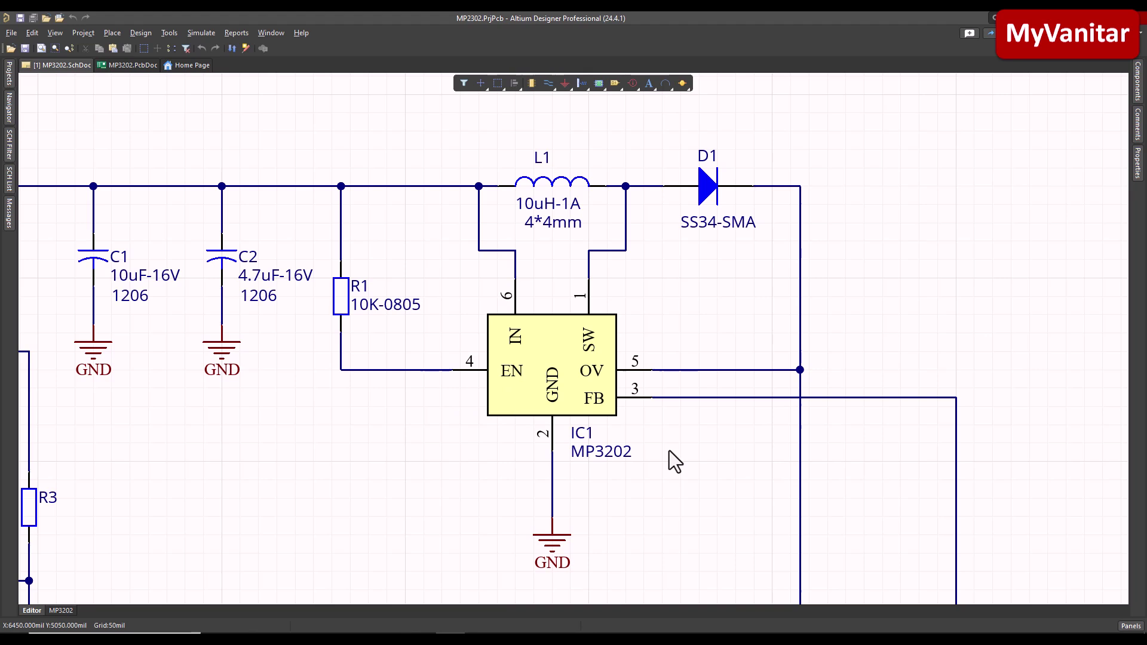
pyautogui.moveTo(686, 454); pyautogui.dragTo(628, 470, button='right')
pyautogui.click(658, 218)
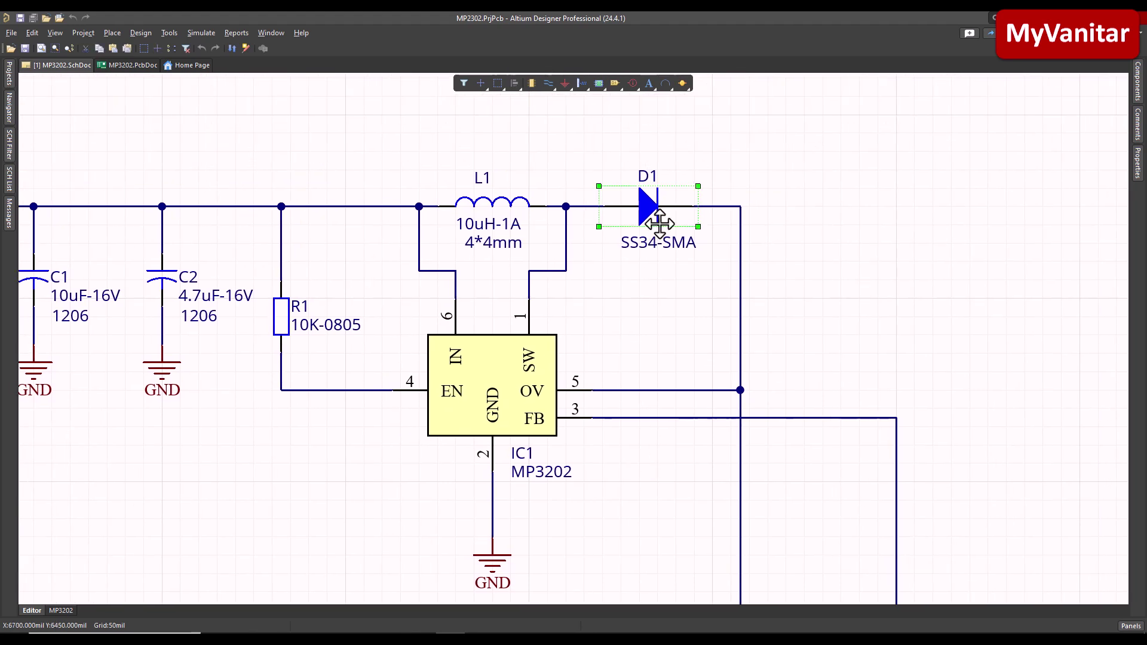
pyautogui.click(836, 322)
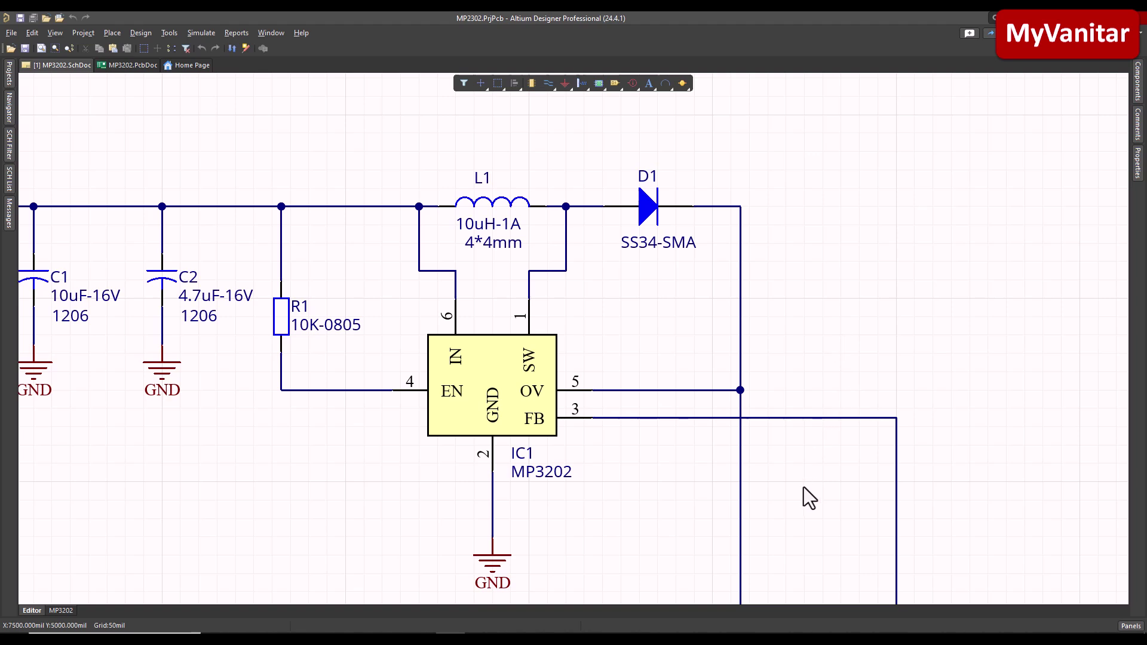
# Examine the 2835 LED array D2 to D25 and its specification label
pyautogui.moveTo(794, 496); pyautogui.dragTo(771, 272, button='right')
pyautogui.moveTo(651, 458); pyautogui.dragTo(692, 256, button='right')
pyautogui.keyDown('ctrl'); pyautogui.scroll(-2, 747, 261); pyautogui.keyUp('ctrl')
pyautogui.keyDown('ctrl'); pyautogui.scroll(1, 743, 289); pyautogui.keyUp('ctrl')
pyautogui.keyDown('ctrl'); pyautogui.scroll(1, 692, 256); pyautogui.keyUp('ctrl')
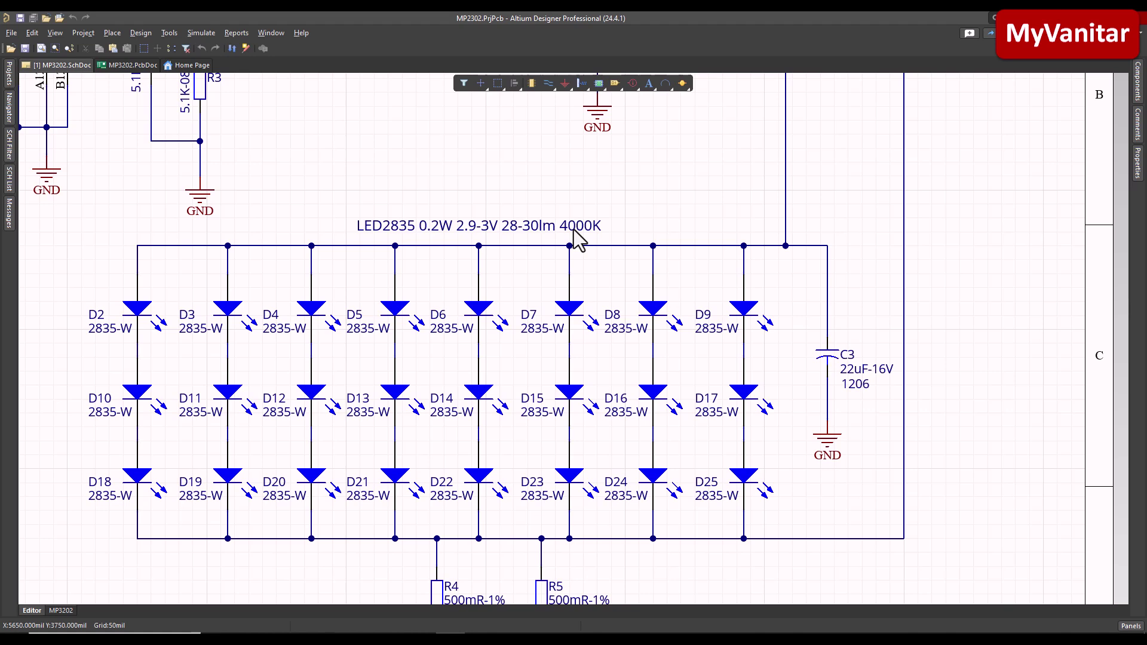
pyautogui.moveTo(804, 423); pyautogui.dragTo(788, 377, button='right')
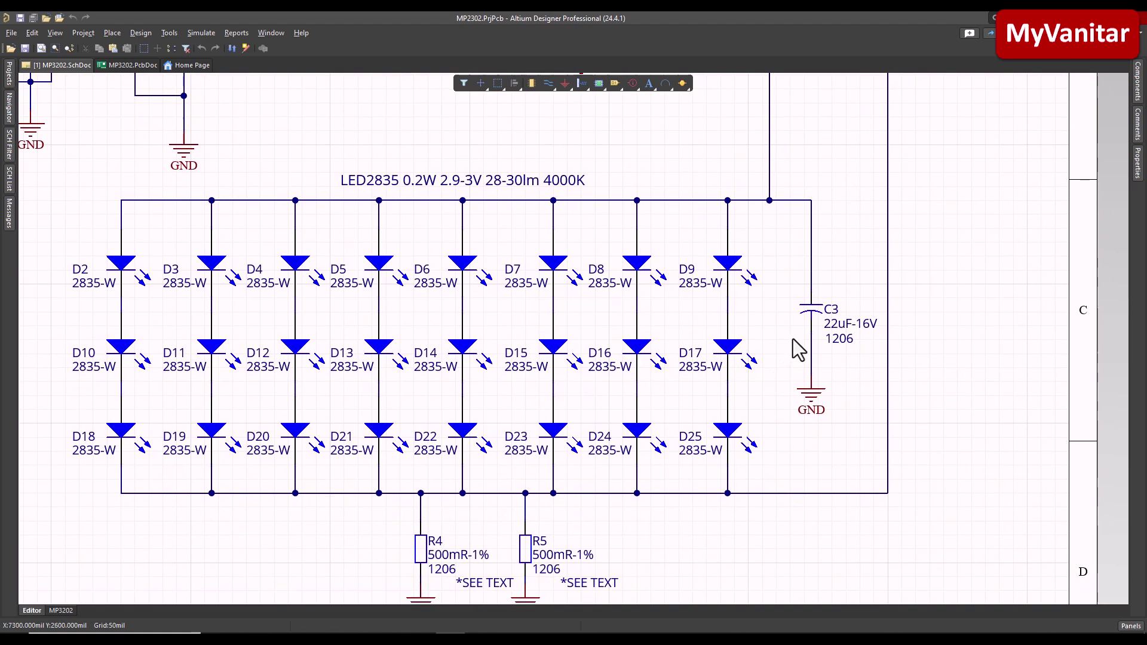
# Examine the output capacitor C3 beside the LED array
pyautogui.click(808, 312)
pyautogui.click(829, 249)
pyautogui.keyDown('ctrl'); pyautogui.scroll(4, 848, 364); pyautogui.keyUp('ctrl')
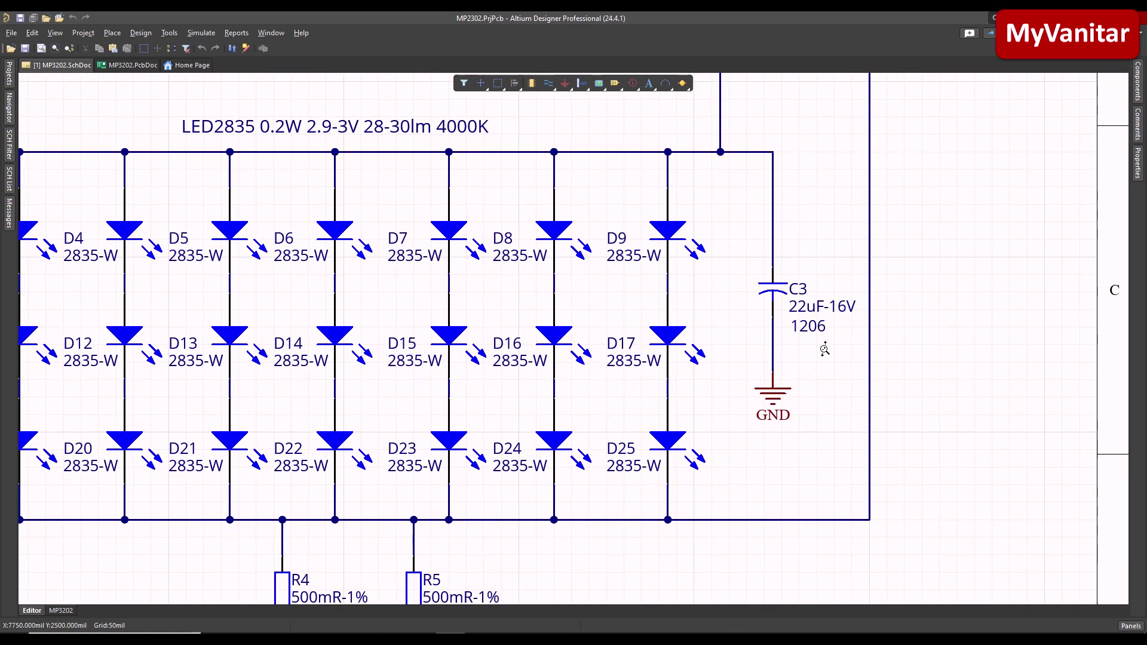
pyautogui.keyDown('ctrl'); pyautogui.scroll(1, 824, 349); pyautogui.keyUp('ctrl')
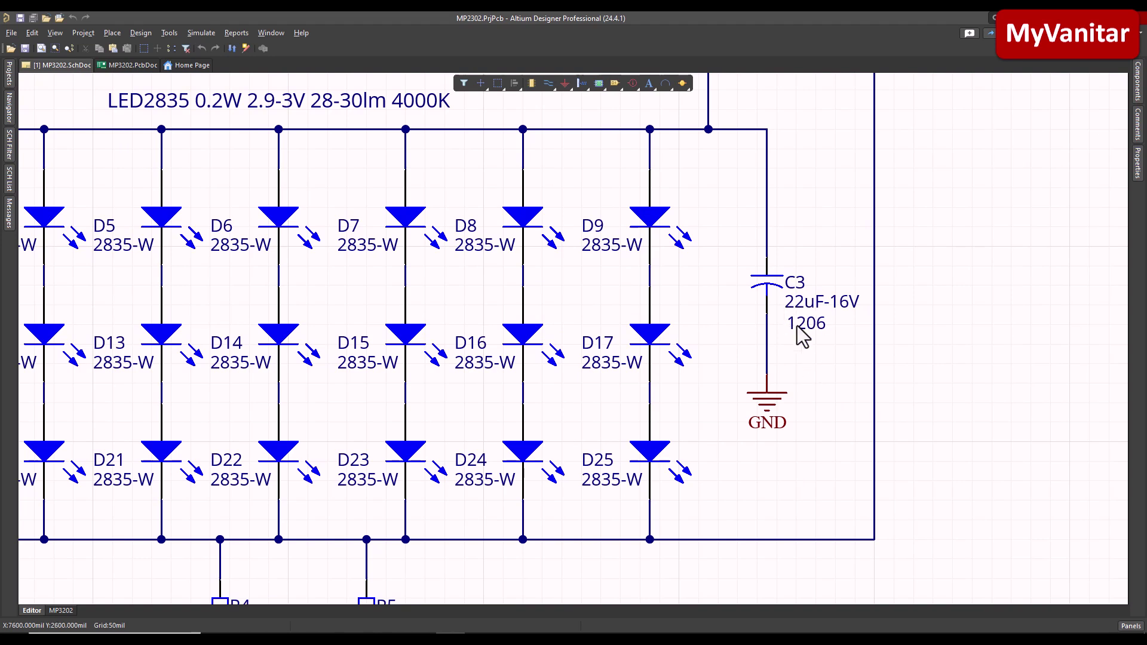
pyautogui.keyDown('ctrl'); pyautogui.scroll(-2, 823, 384); pyautogui.keyUp('ctrl')
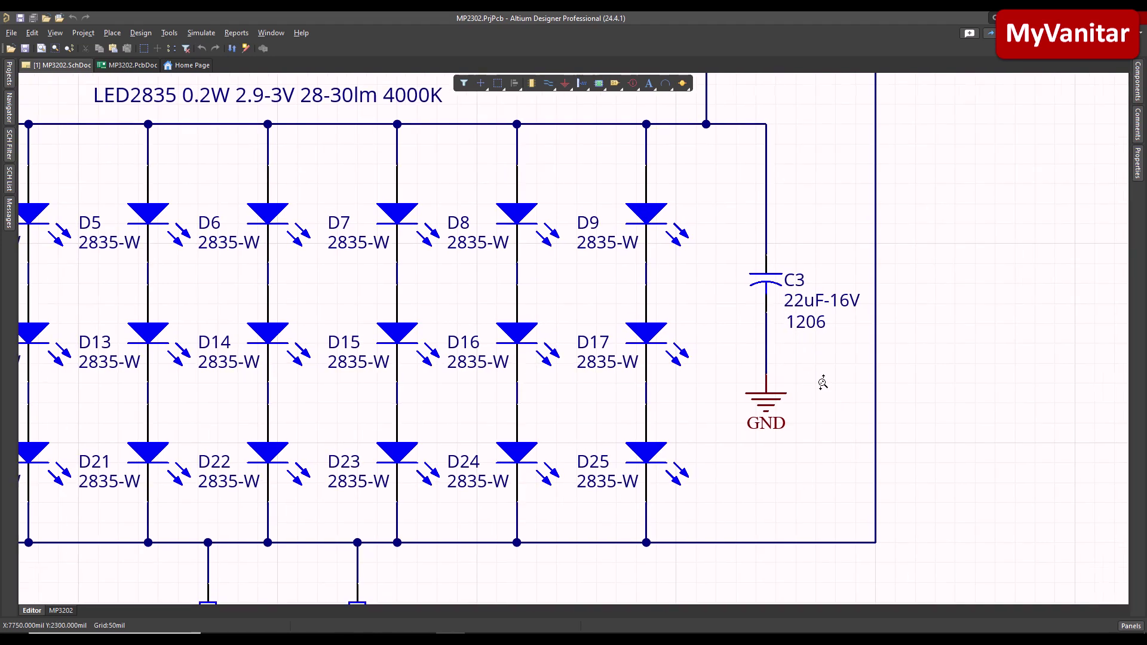
# Examine the current-sense resistors R4 and R5 below the LED array
pyautogui.moveTo(753, 432); pyautogui.dragTo(801, 337, button='right')
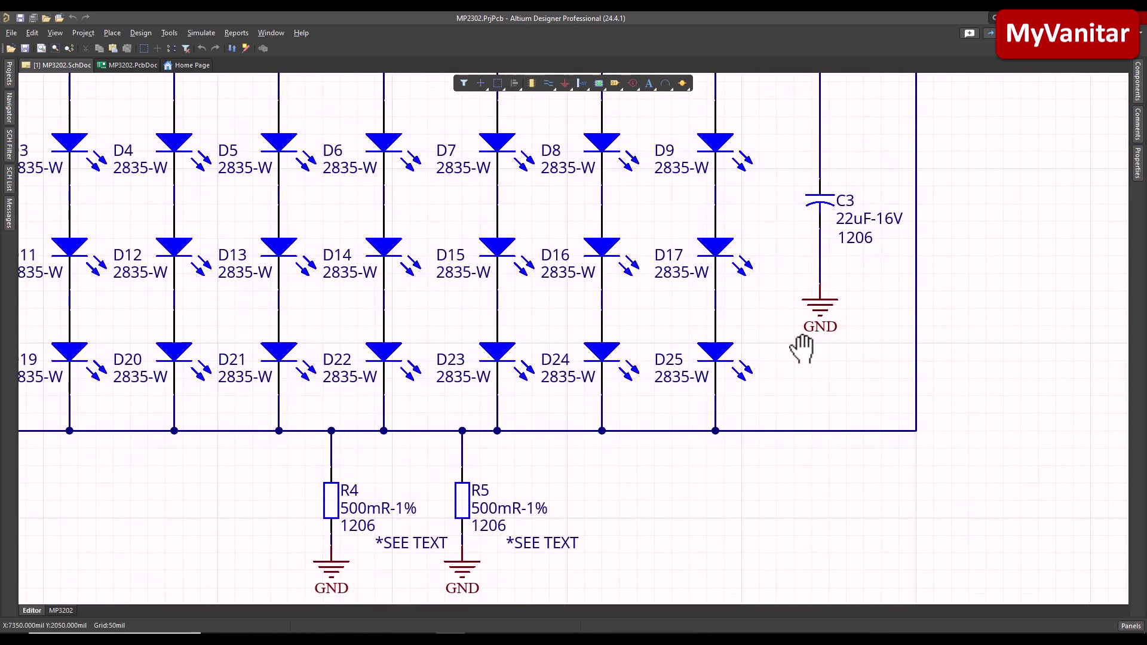
pyautogui.keyDown('ctrl'); pyautogui.scroll(-1, 801, 337); pyautogui.keyUp('ctrl')
pyautogui.scroll(2, 801, 343)
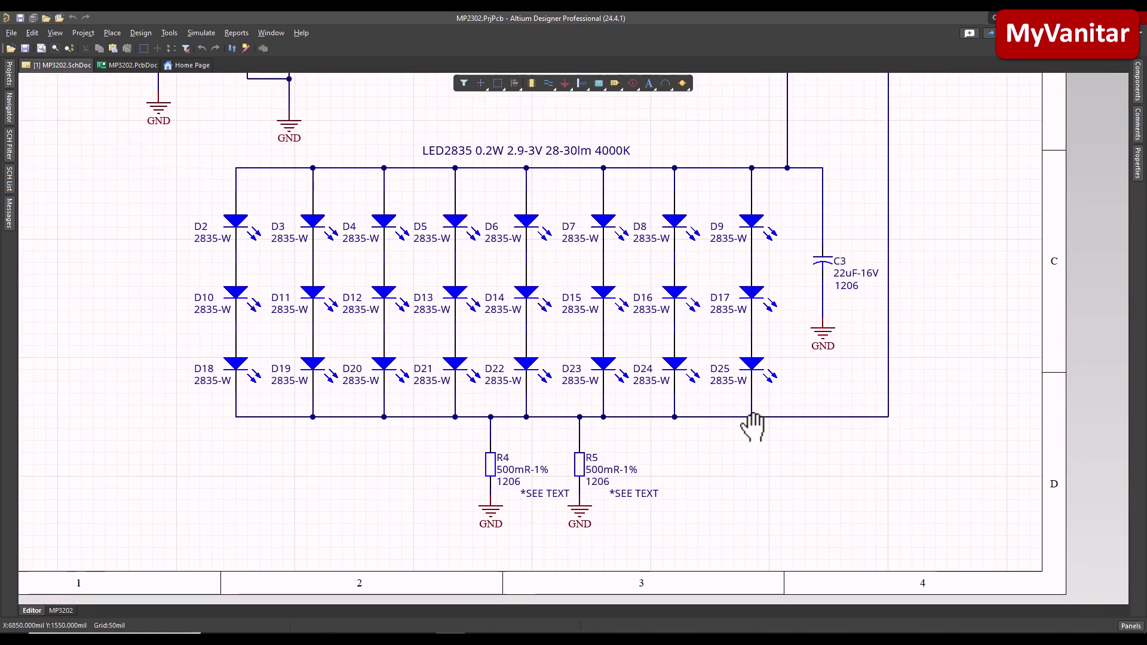
pyautogui.keyDown('ctrl'); pyautogui.scroll(3, 525, 433); pyautogui.keyUp('ctrl')
pyautogui.moveTo(526, 434); pyautogui.dragTo(504, 425, button='right')
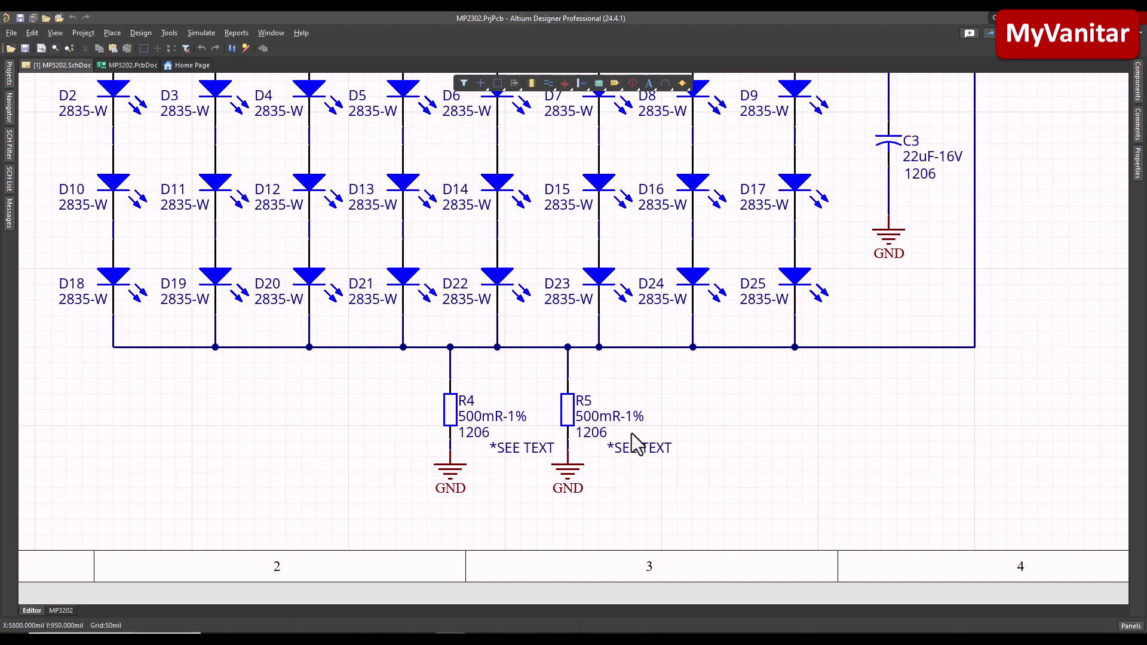
pyautogui.keyDown('ctrl'); pyautogui.scroll(-3, 770, 360); pyautogui.keyUp('ctrl')
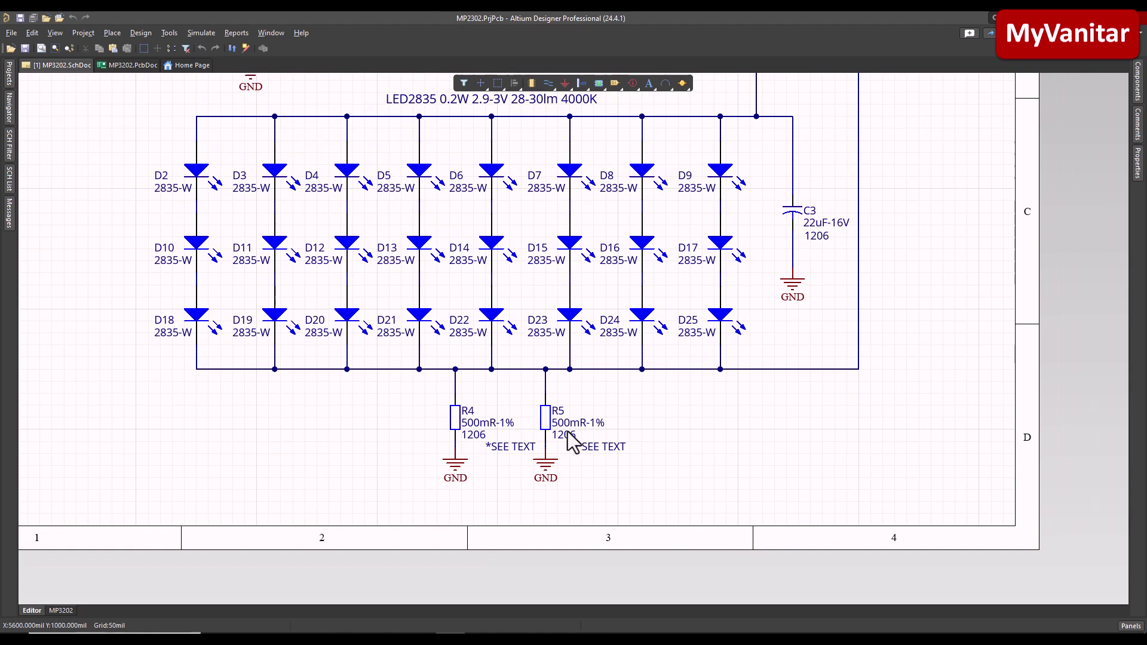
# Review the full schematic, switch to the MP3202.PcbDoc layout and examine the whole board on the top layer
pyautogui.moveTo(609, 264); pyautogui.dragTo(622, 390, button='right')
pyautogui.keyDown('ctrl'); pyautogui.scroll(-4, 622, 389); pyautogui.keyUp('ctrl')
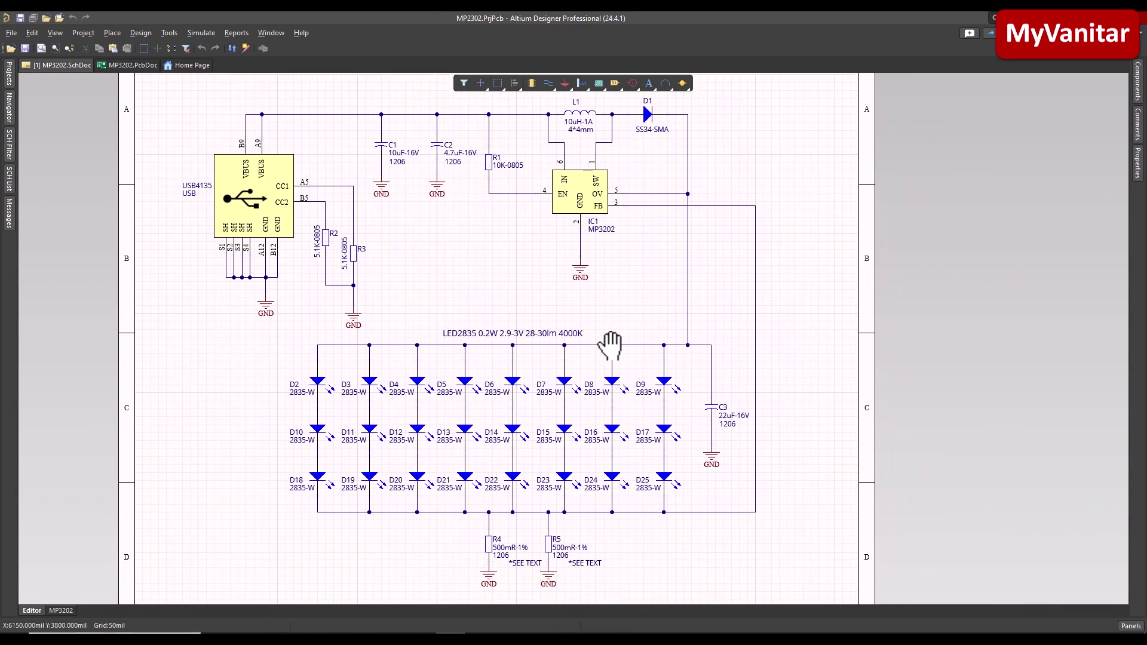
pyautogui.click(143, 67)
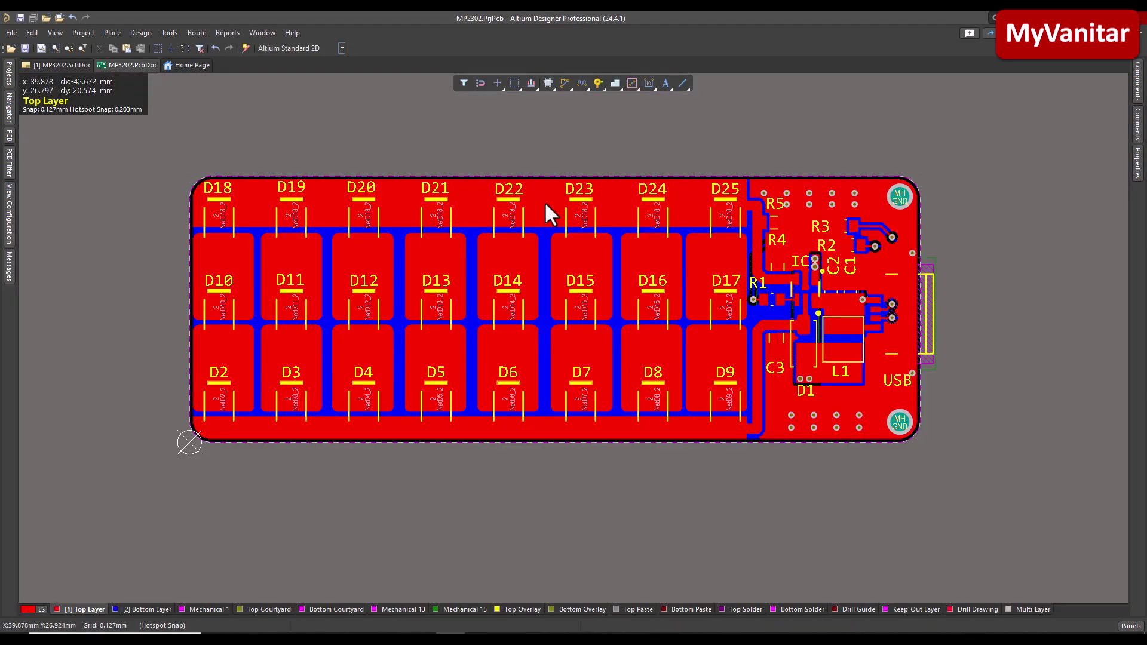
pyautogui.keyDown('ctrl'); pyautogui.scroll(-2, 532, 203); pyautogui.keyUp('ctrl')
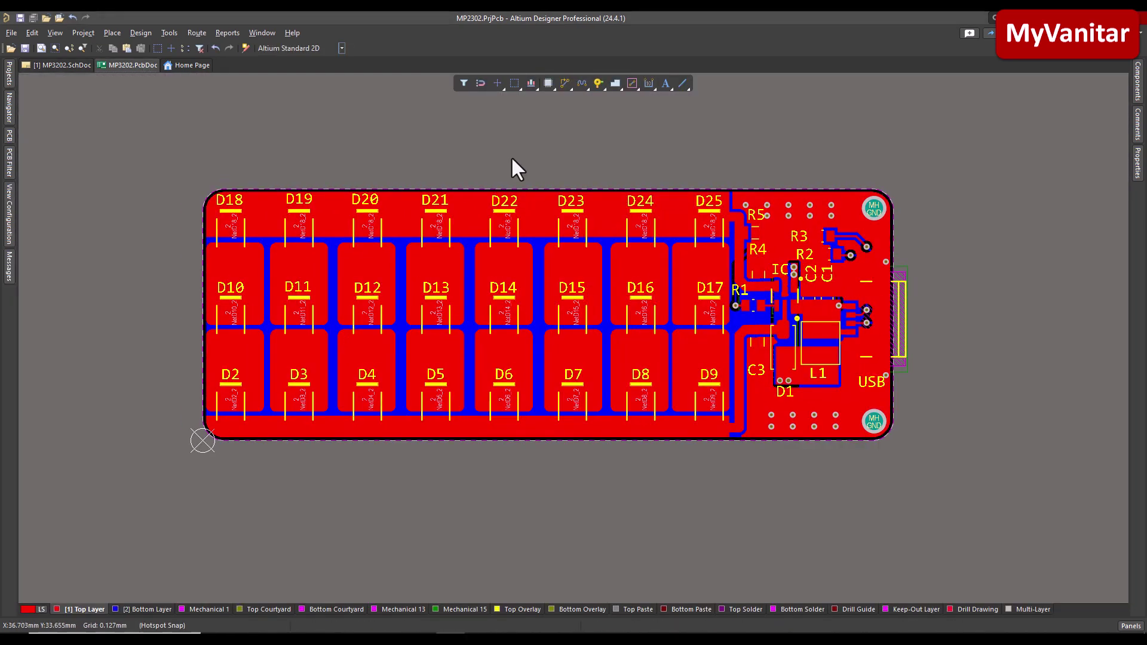
pyautogui.keyDown('ctrl'); pyautogui.scroll(3, 584, 205); pyautogui.keyUp('ctrl')
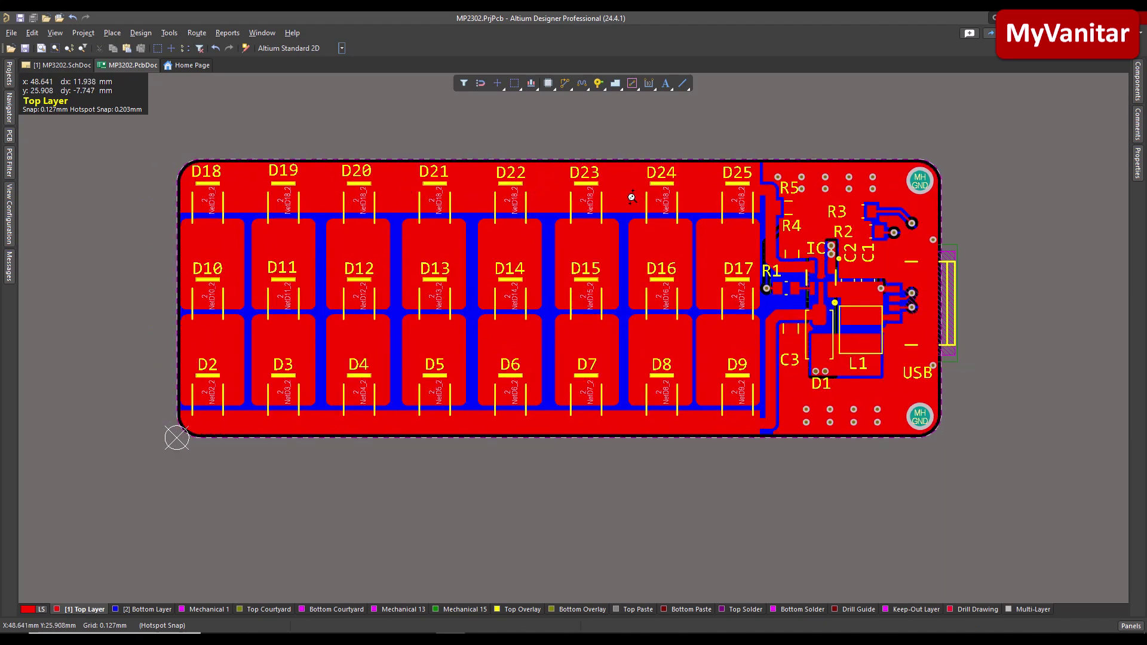
pyautogui.keyDown('ctrl'); pyautogui.scroll(-1, 632, 197); pyautogui.keyUp('ctrl')
pyautogui.moveTo(630, 196); pyautogui.dragTo(609, 223, button='right')
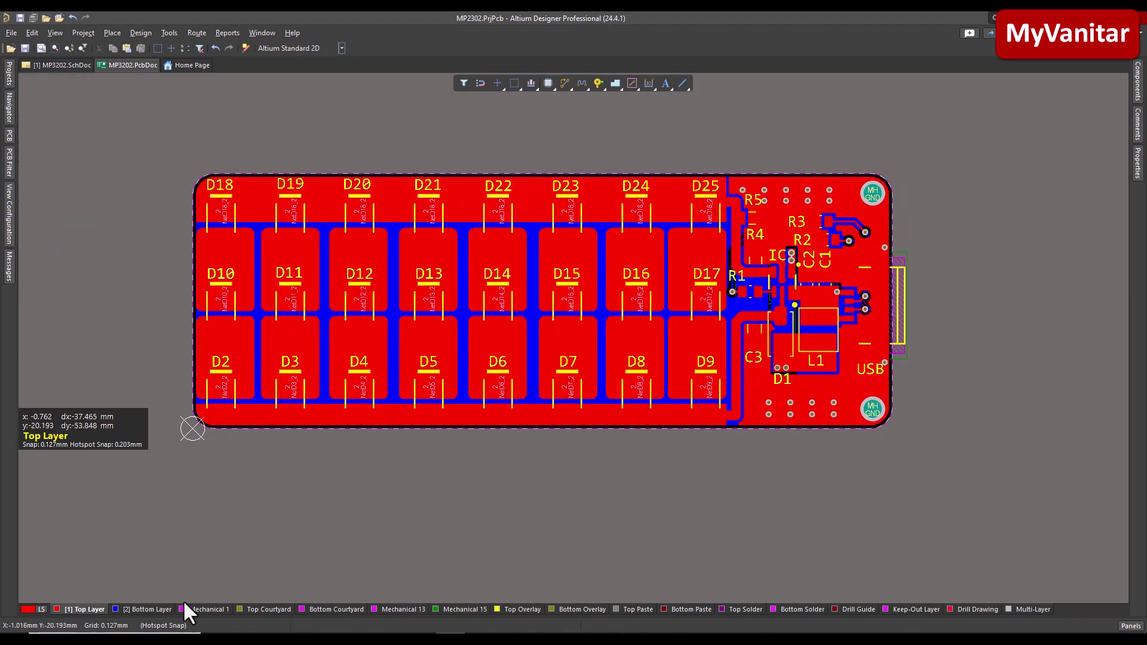
# Check the board's bottom copper layer and make the top layer active again
pyautogui.click(159, 609)
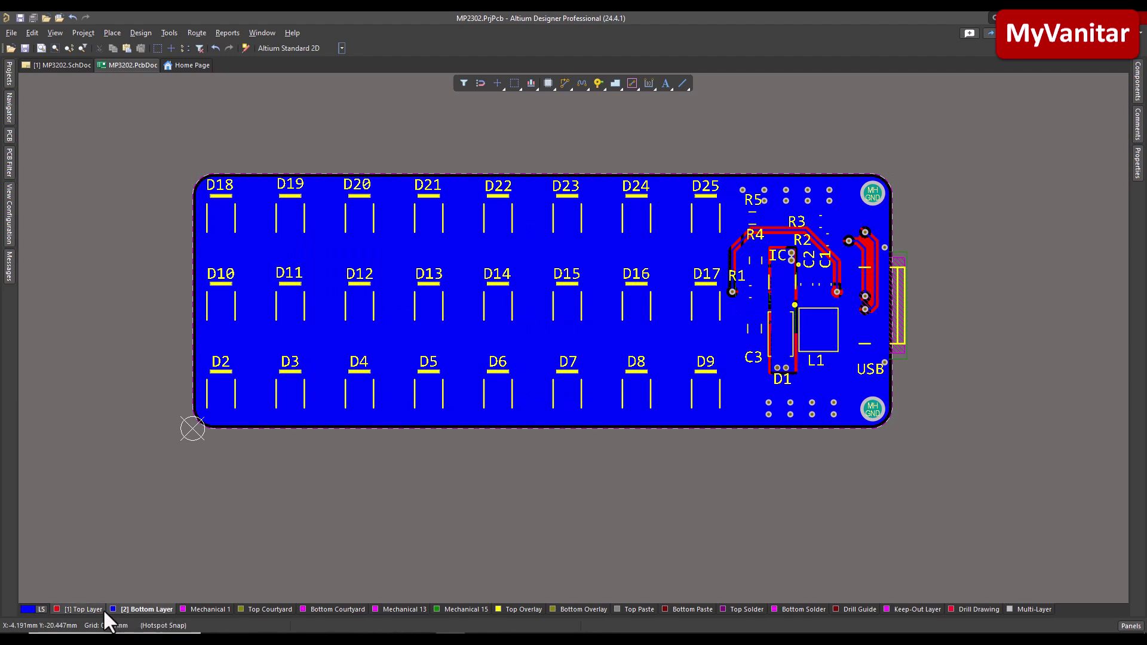
pyautogui.click(87, 609)
pyautogui.keyDown('ctrl'); pyautogui.scroll(-2, 463, 397); pyautogui.keyUp('ctrl')
pyautogui.keyDown('ctrl'); pyautogui.scroll(1, 469, 382); pyautogui.keyUp('ctrl')
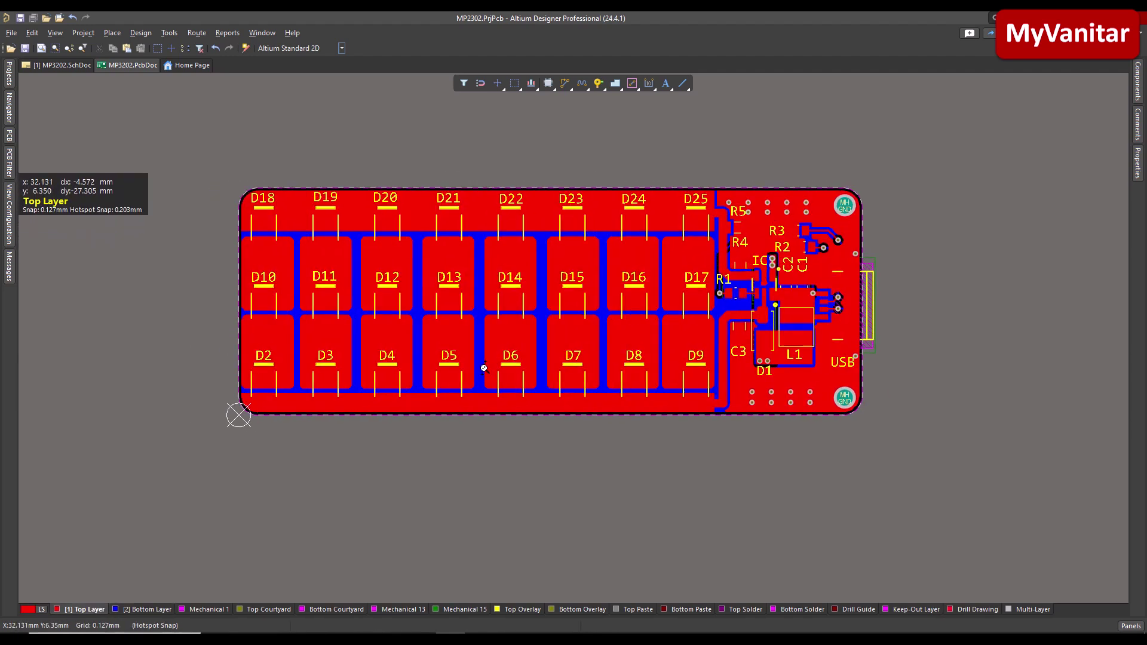
# Display the board in the Altium 3D Dk Green configuration and inspect its bottom side
pyautogui.click(342, 48)
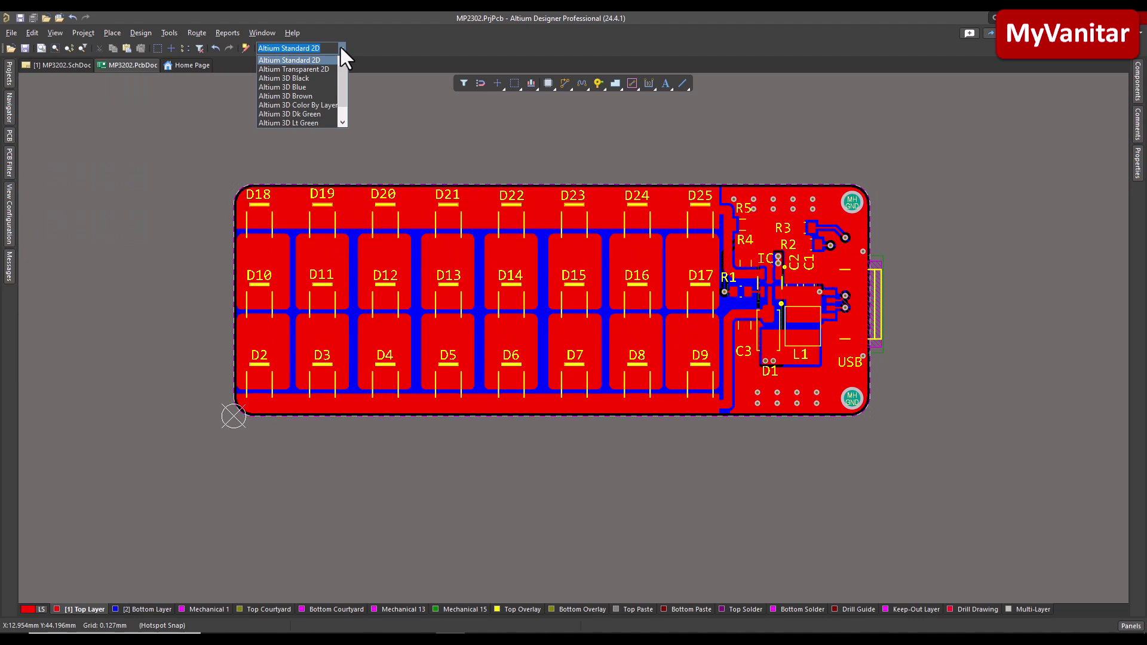
pyautogui.click(320, 113)
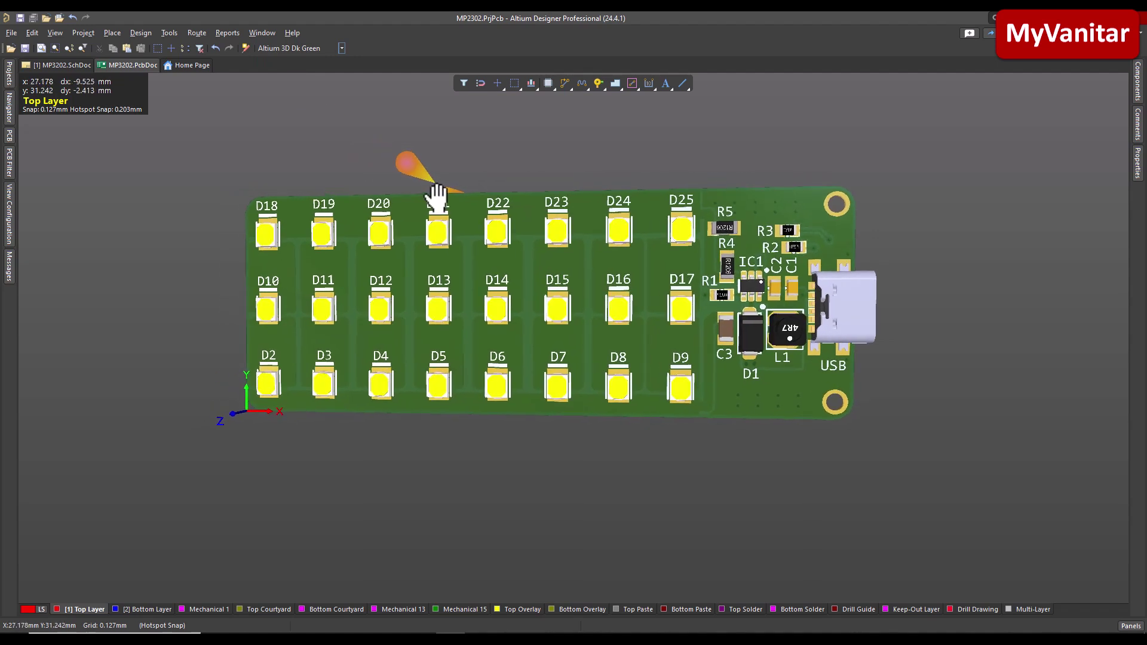
pyautogui.click(433, 49)
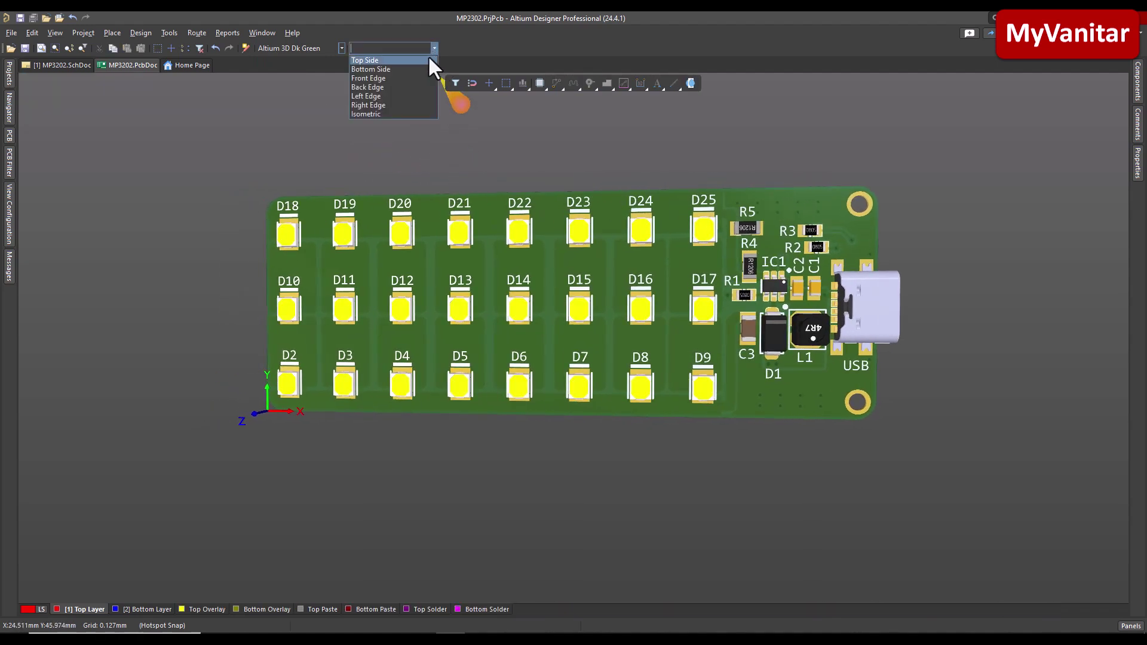
pyautogui.click(419, 69)
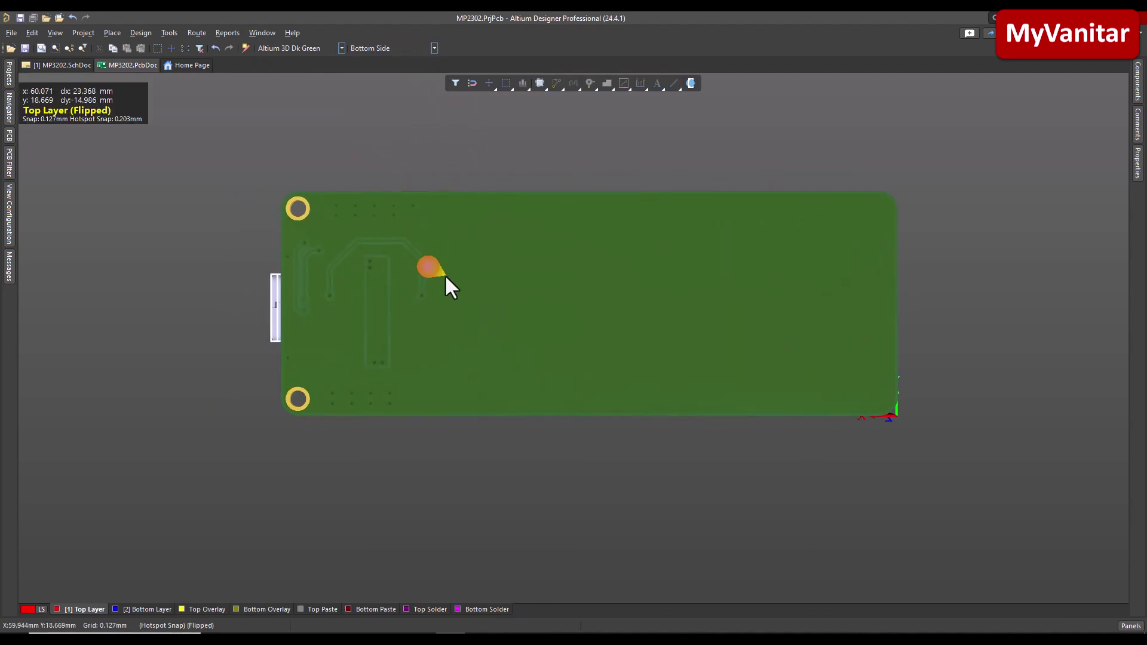
pyautogui.keyDown('ctrl'); pyautogui.scroll(-4, 447, 282); pyautogui.keyUp('ctrl')
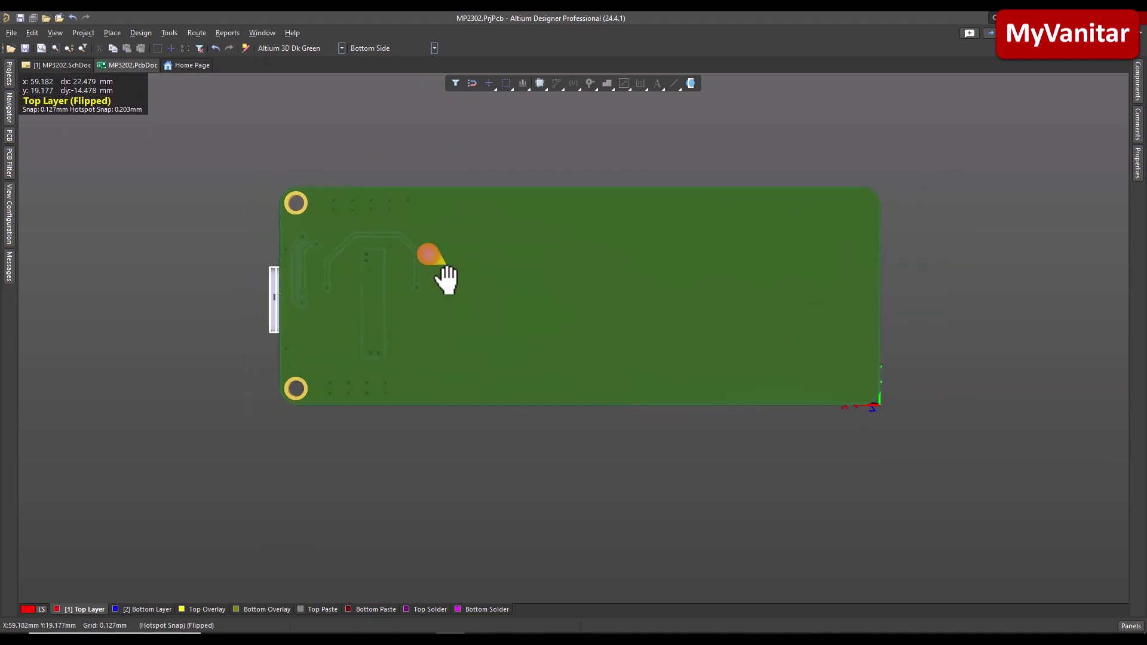
# Set the 3D view to the top side and examine the LEDs, driver parts and USB connector from an angle
pyautogui.click(425, 49)
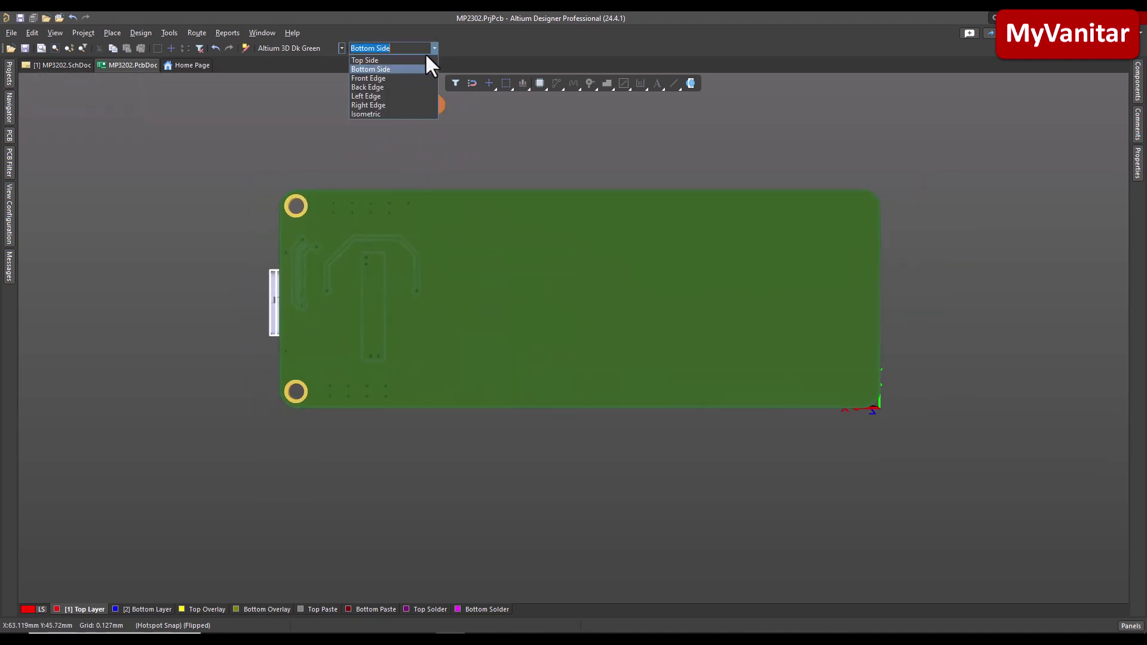
pyautogui.click(422, 57)
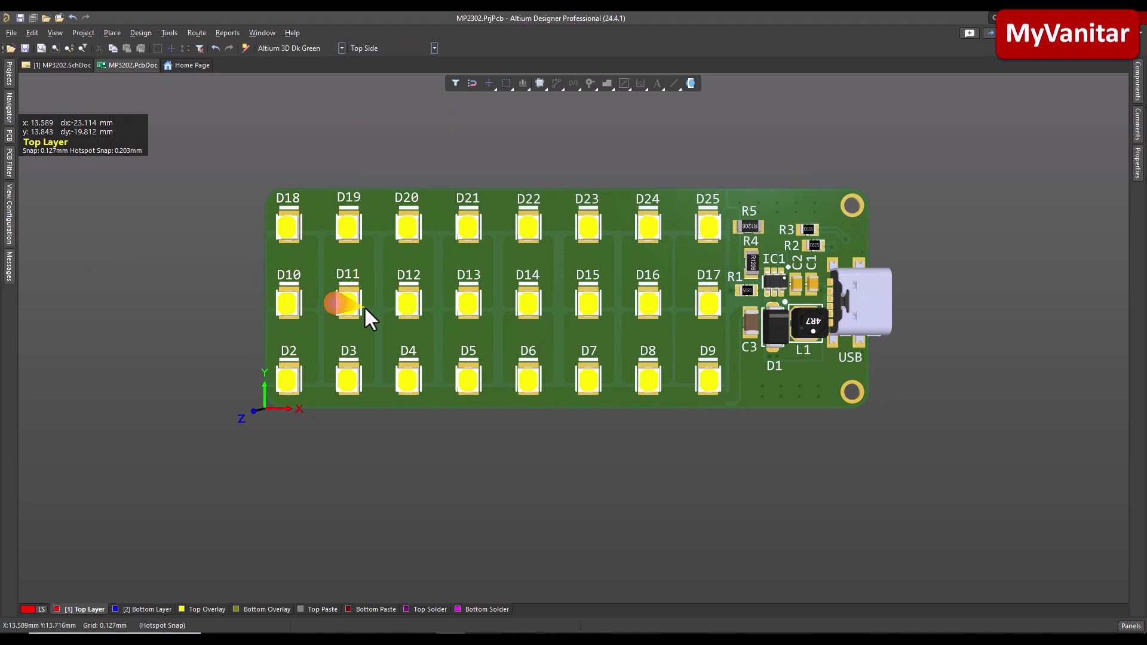
pyautogui.press('shift')
pyautogui.keyDown('shift'); pyautogui.moveTo(501, 339); pyautogui.dragTo(456, 379, button='right'); pyautogui.keyUp('shift')
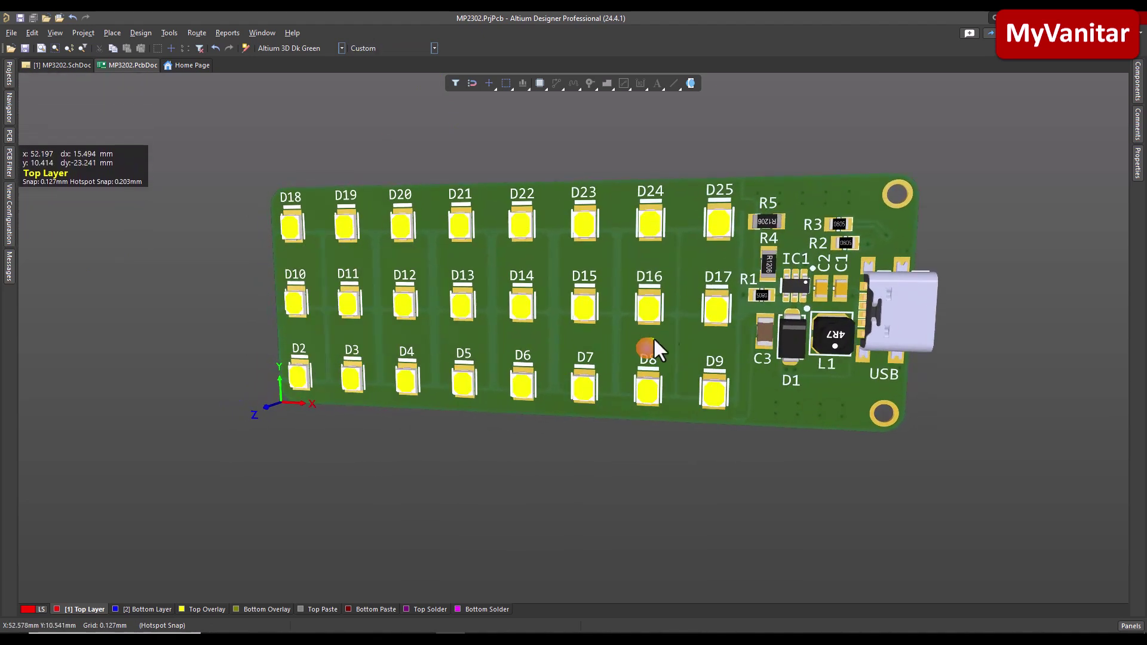
pyautogui.press('shift')
pyautogui.moveTo(771, 308)
pyautogui.keyDown('shift'); pyautogui.mouseDown(button='right')
pyautogui.moveTo(741, 281)
pyautogui.moveTo(725, 225)
pyautogui.moveTo(596, 330)
pyautogui.moveTo(404, 269)
pyautogui.moveTo(615, 410)
pyautogui.moveTo(795, 251)
pyautogui.moveTo(762, 293)
pyautogui.mouseUp(button='right'); pyautogui.keyUp('shift')
pyautogui.keyDown('ctrl'); pyautogui.scroll(3, 735, 290); pyautogui.keyUp('ctrl')
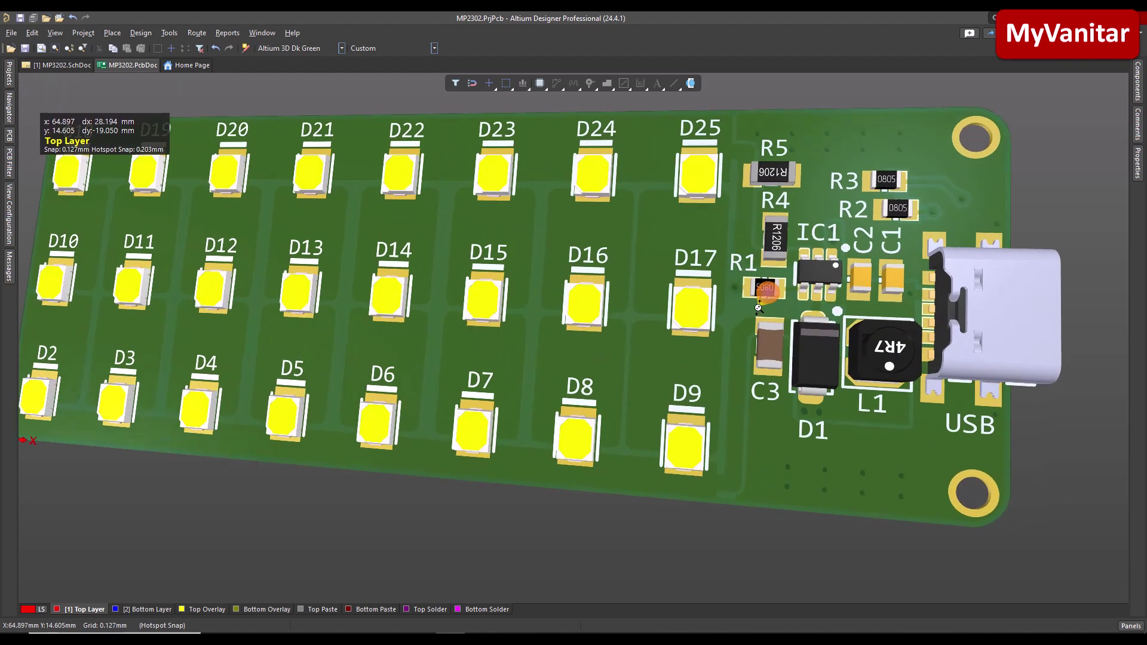
pyautogui.keyDown('ctrl'); pyautogui.scroll(-3, 718, 292); pyautogui.keyUp('ctrl')
pyautogui.keyDown('ctrl'); pyautogui.scroll(-1, 714, 296); pyautogui.keyUp('ctrl')
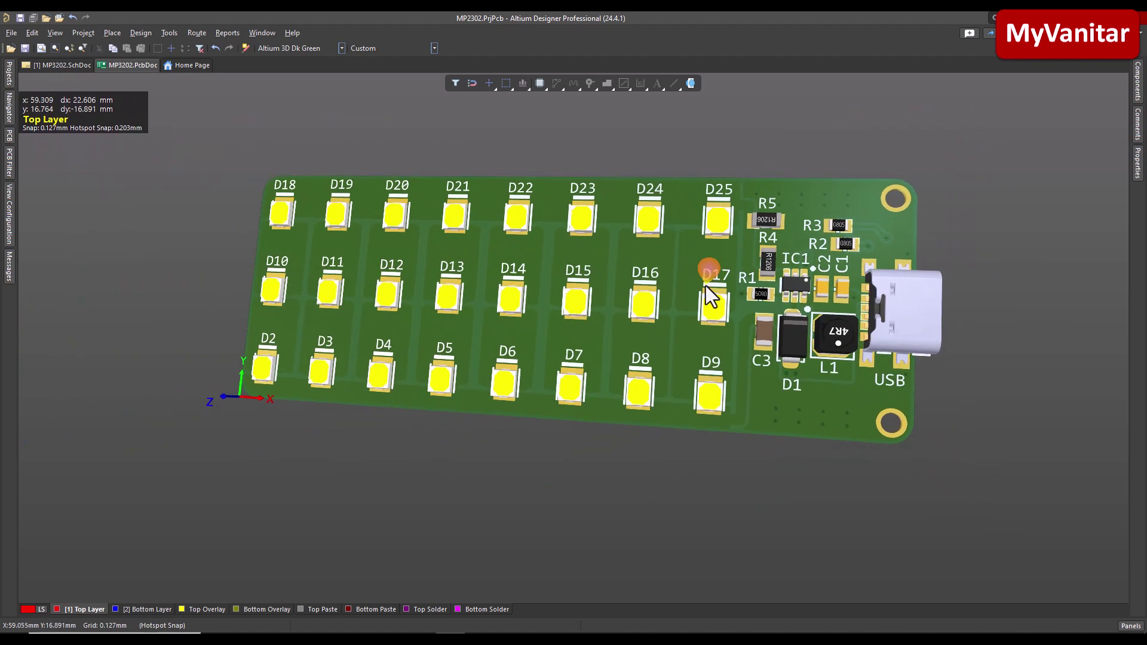
# Return the PCB to the Altium Standard 2D configuration and examine the driver section around IC1, L1 and the USB connector
pyautogui.click(340, 47)
pyautogui.click(330, 58)
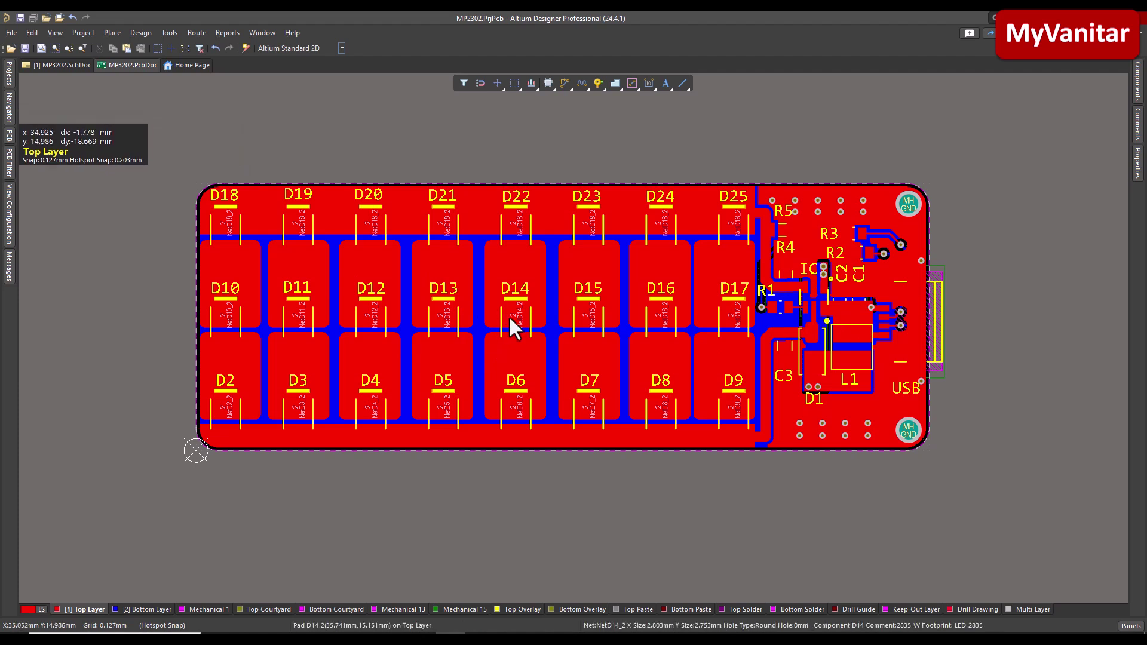
pyautogui.keyDown('shift'); pyautogui.hscroll(2, 670, 319); pyautogui.keyUp('shift')
pyautogui.keyDown('ctrl'); pyautogui.scroll(2, 674, 328); pyautogui.keyUp('ctrl')
pyautogui.moveTo(674, 328); pyautogui.dragTo(638, 344, button='right')
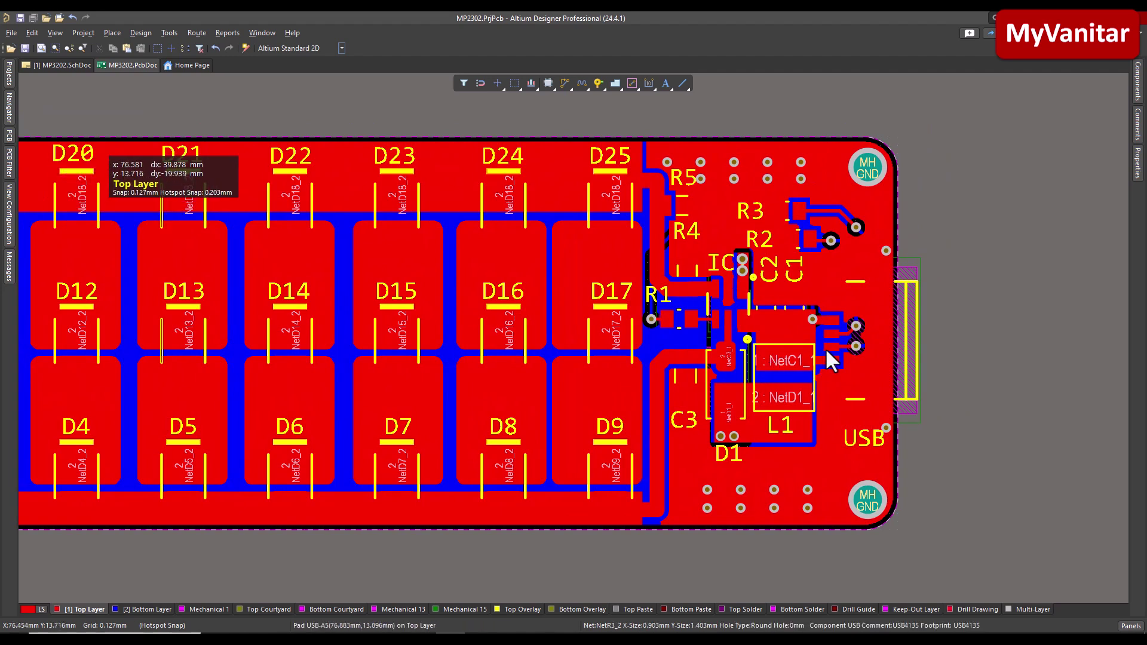
pyautogui.moveTo(826, 348)
pyautogui.mouseDown(button='right')
pyautogui.moveTo(838, 335)
pyautogui.moveTo(838, 357)
pyautogui.mouseUp(button='right')
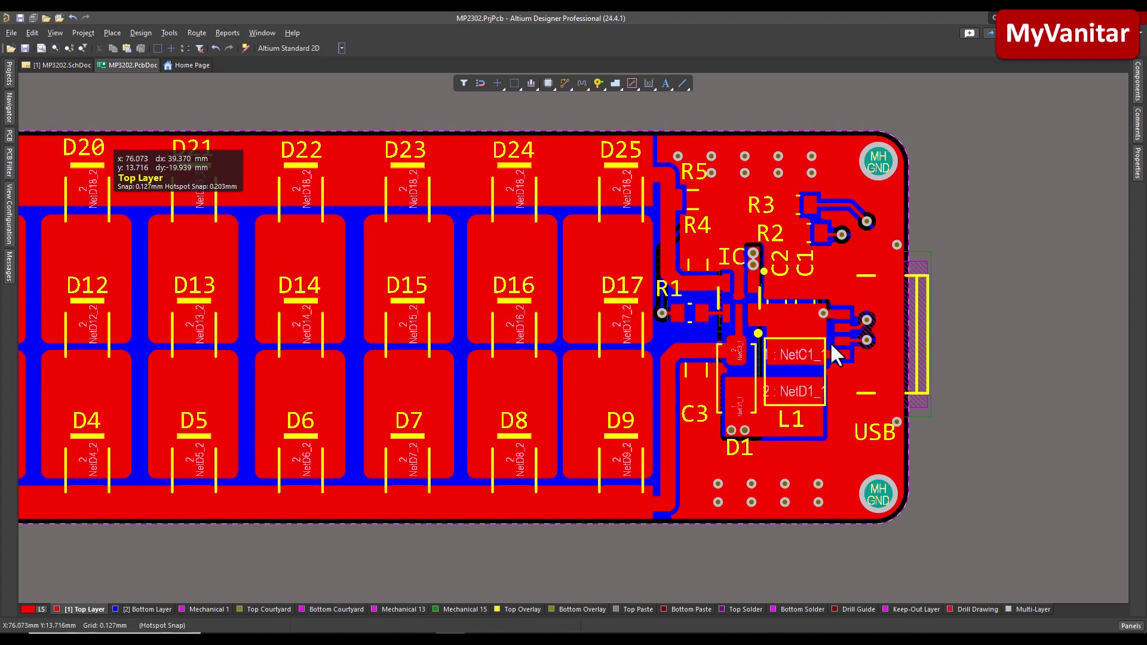
# Select the NetC1_1 and NetD1_1 copper fills around inductor L1 in turn to inspect them, and clear the selection
pyautogui.click(801, 324)
pyautogui.click(801, 324)
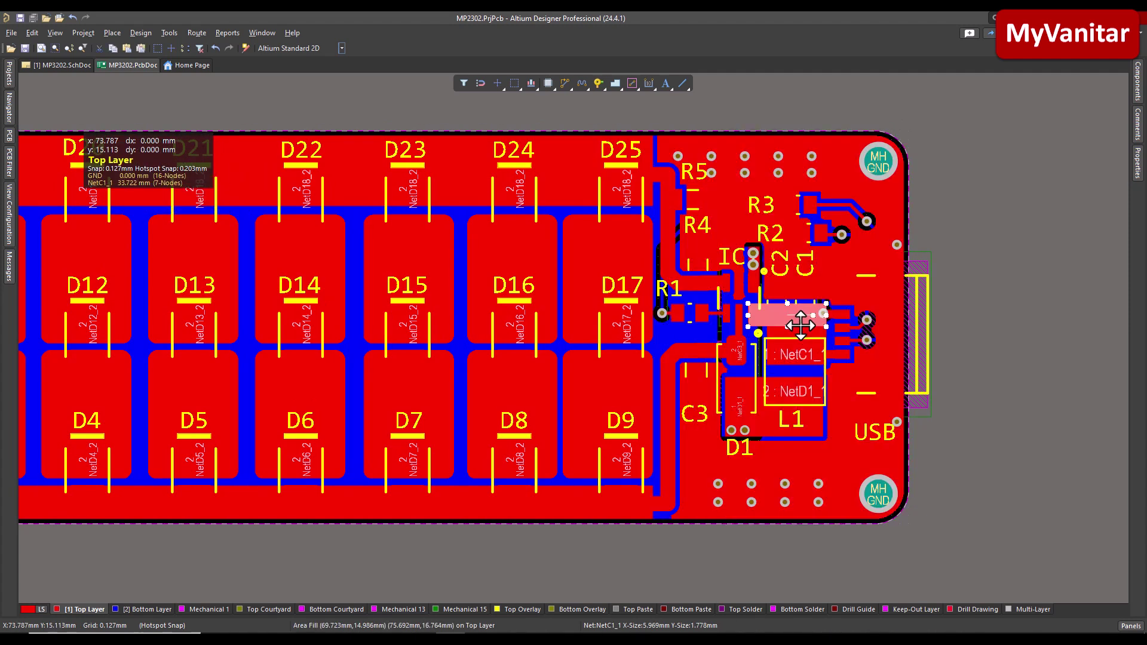
pyautogui.click(814, 428)
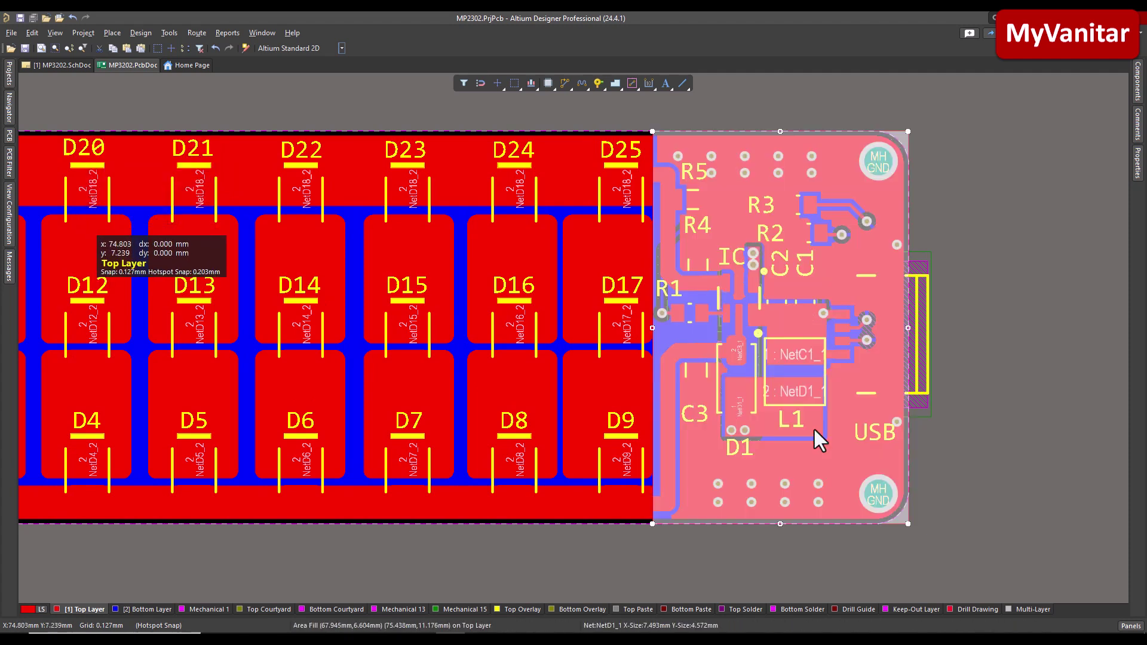
pyautogui.click(815, 429)
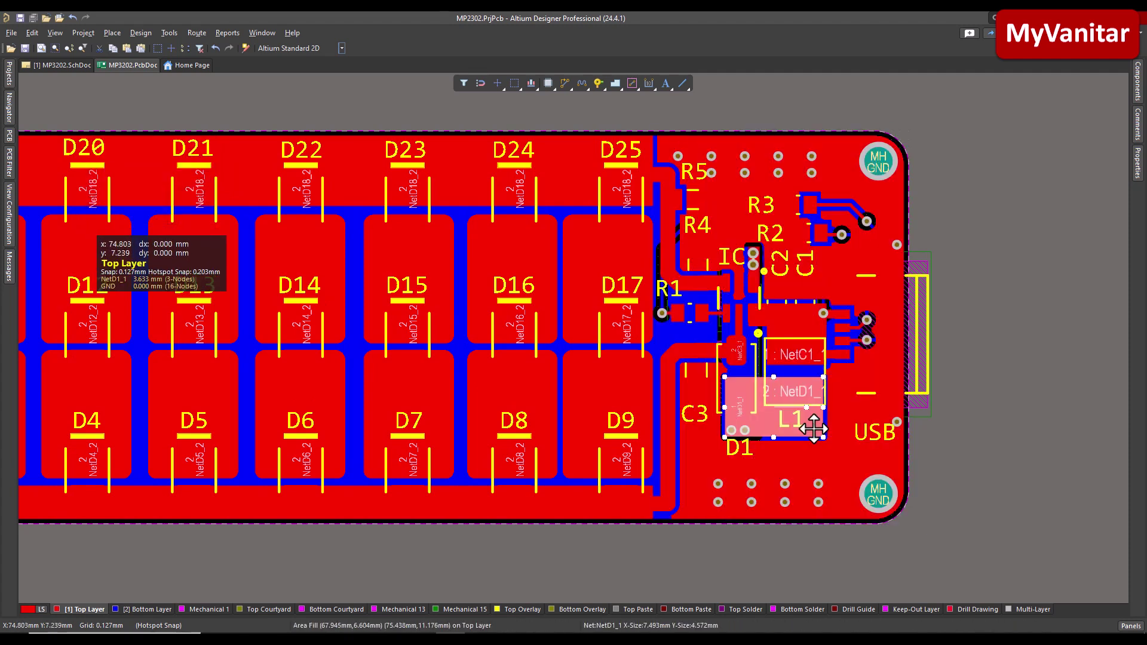
pyautogui.click(942, 456)
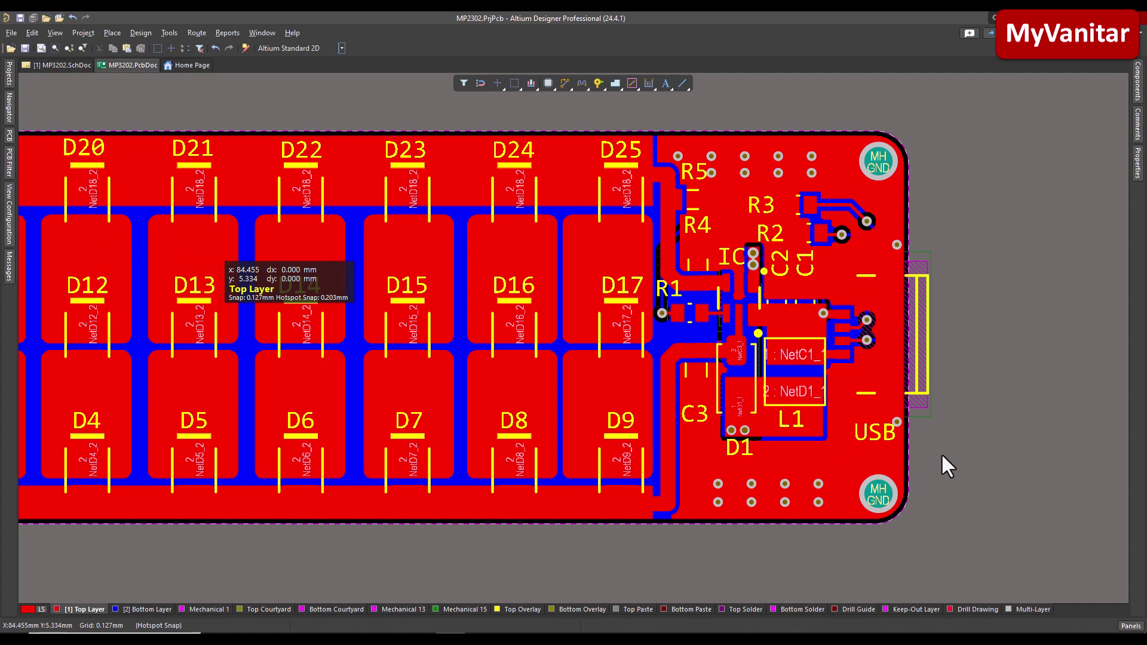
# Examine the placement of R2, R3, C1 and C2 near the USB connector and the surrounding ground vias
pyautogui.moveTo(943, 454); pyautogui.dragTo(974, 442, button='right')
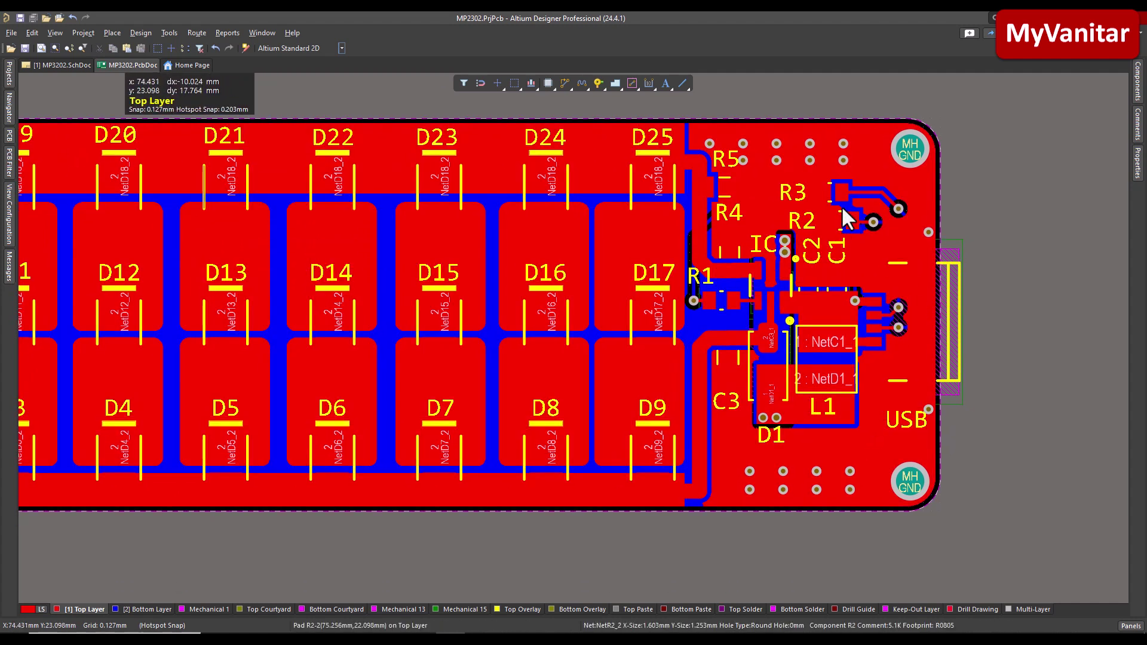
pyautogui.keyDown('ctrl'); pyautogui.scroll(1, 865, 306); pyautogui.keyUp('ctrl')
pyautogui.moveTo(866, 306); pyautogui.dragTo(876, 311, button='right')
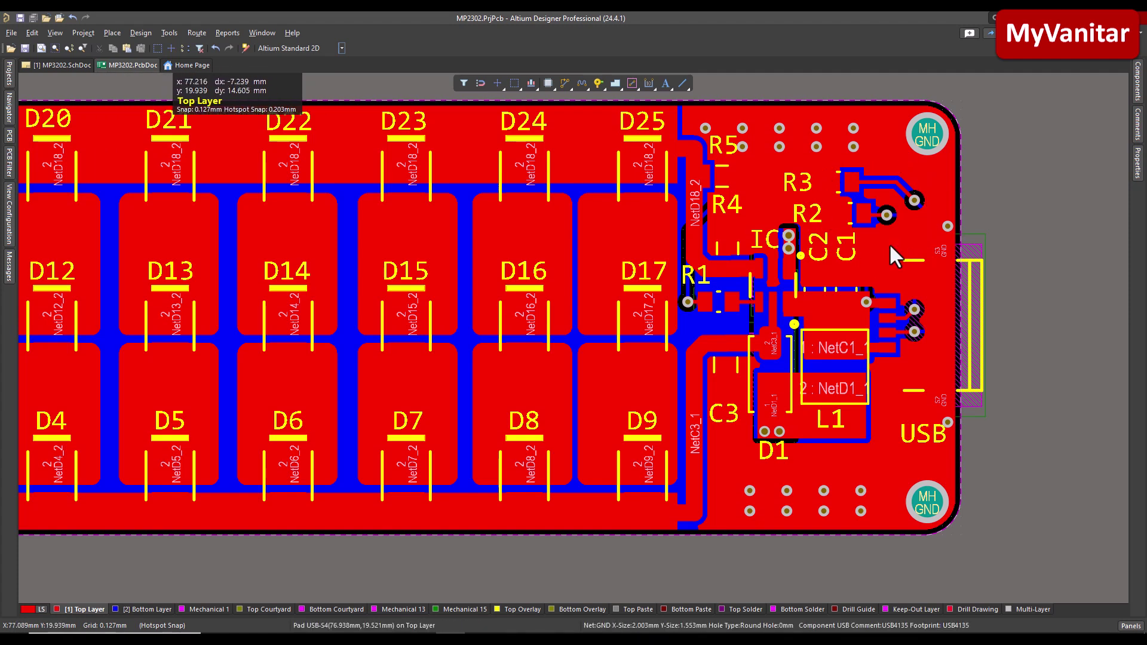
pyautogui.keyDown('ctrl'); pyautogui.scroll(-3, 851, 281); pyautogui.keyUp('ctrl')
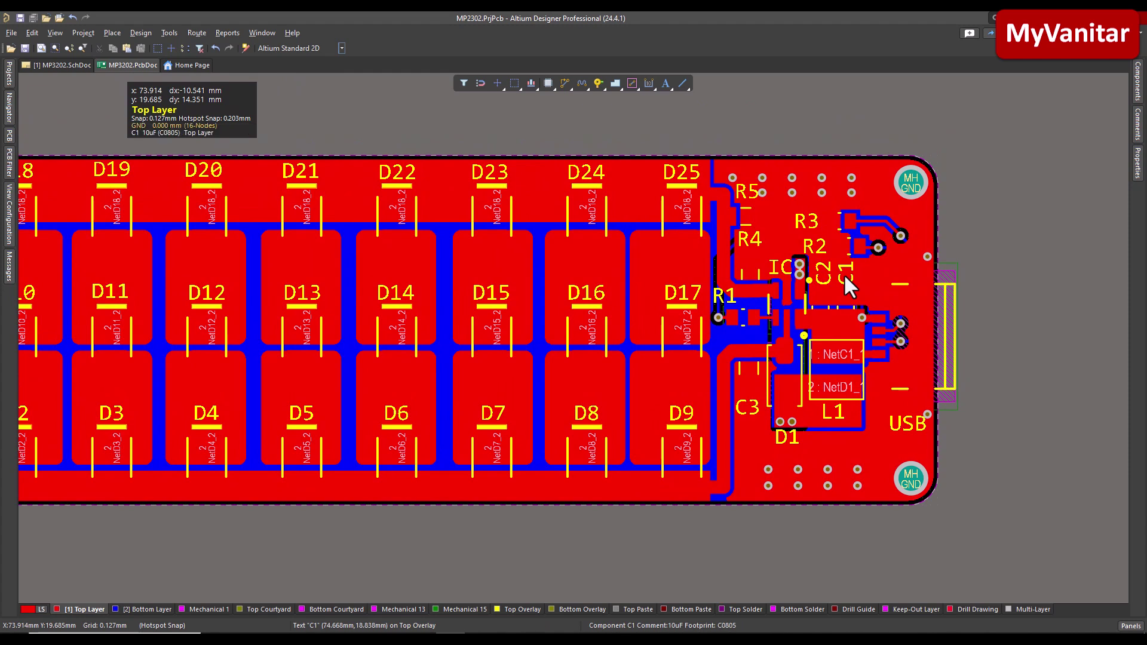
pyautogui.moveTo(817, 470); pyautogui.dragTo(835, 452, button='right')
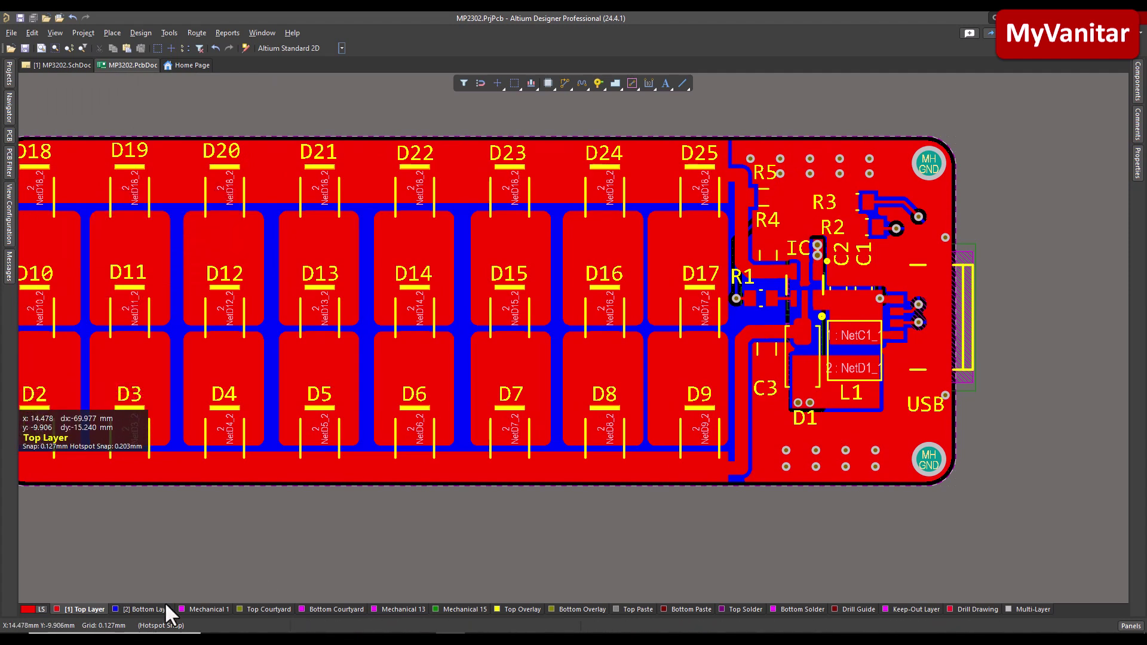
# Isolate the bottom layer with Single Layer Mode and examine its copper plane and the traces near the USB end
pyautogui.click(148, 610)
pyautogui.moveTo(549, 366); pyautogui.dragTo(593, 361, button='right')
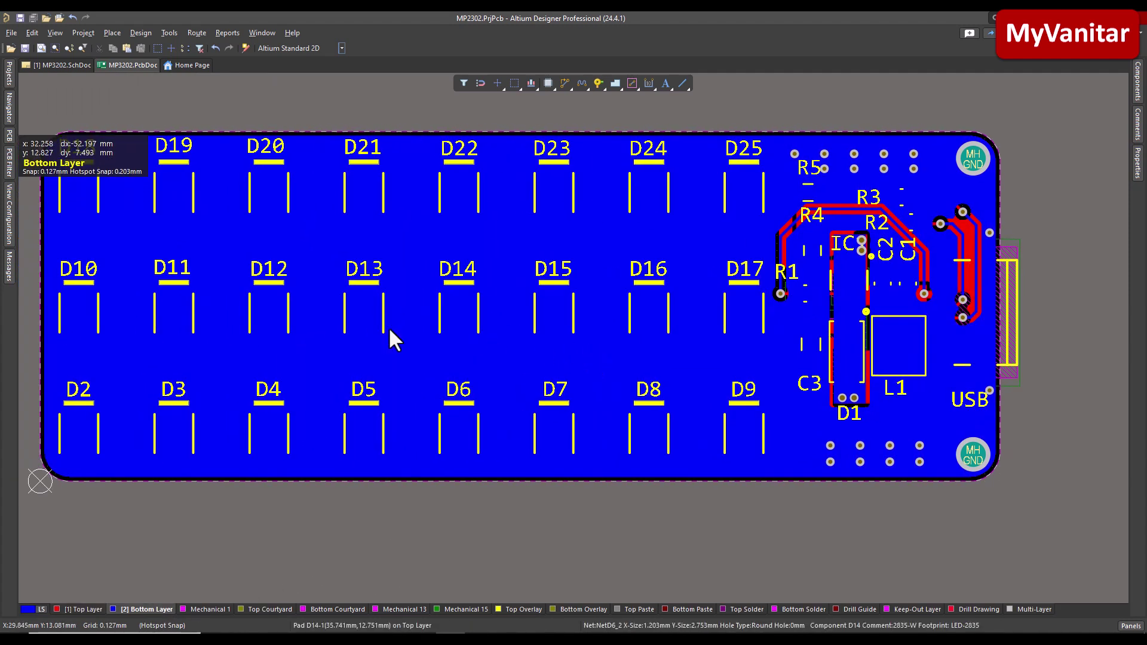
pyautogui.click(13, 209)
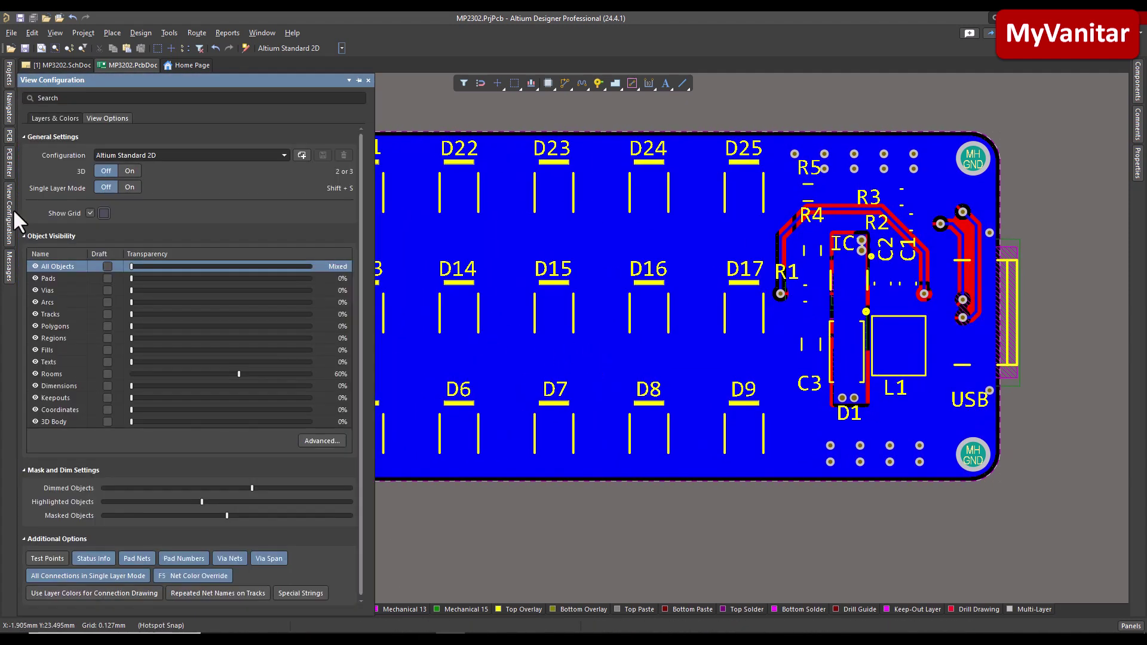
pyautogui.click(129, 187)
pyautogui.keyDown('ctrl'); pyautogui.scroll(-1, 801, 335); pyautogui.keyUp('ctrl')
pyautogui.moveTo(784, 343); pyautogui.dragTo(755, 354, button='right')
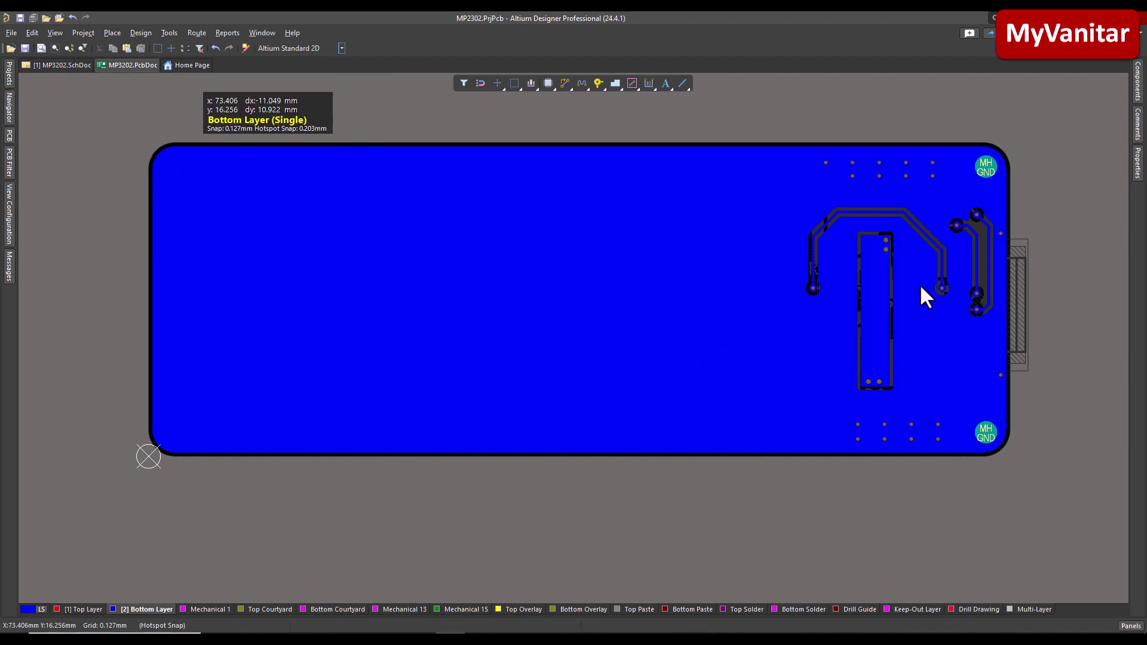
pyautogui.moveTo(893, 320); pyautogui.dragTo(848, 325, button='right')
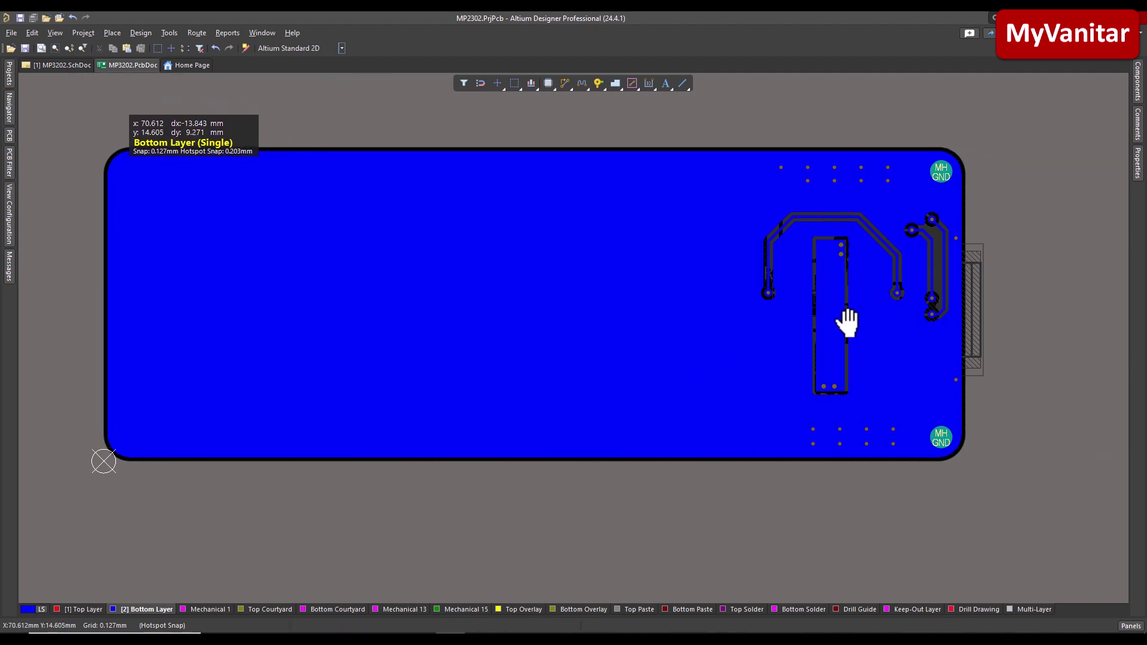
# Examine the top layer's copper on its own and turn Single Layer Mode off
pyautogui.click(83, 609)
pyautogui.moveTo(780, 361); pyautogui.dragTo(789, 358, button='right')
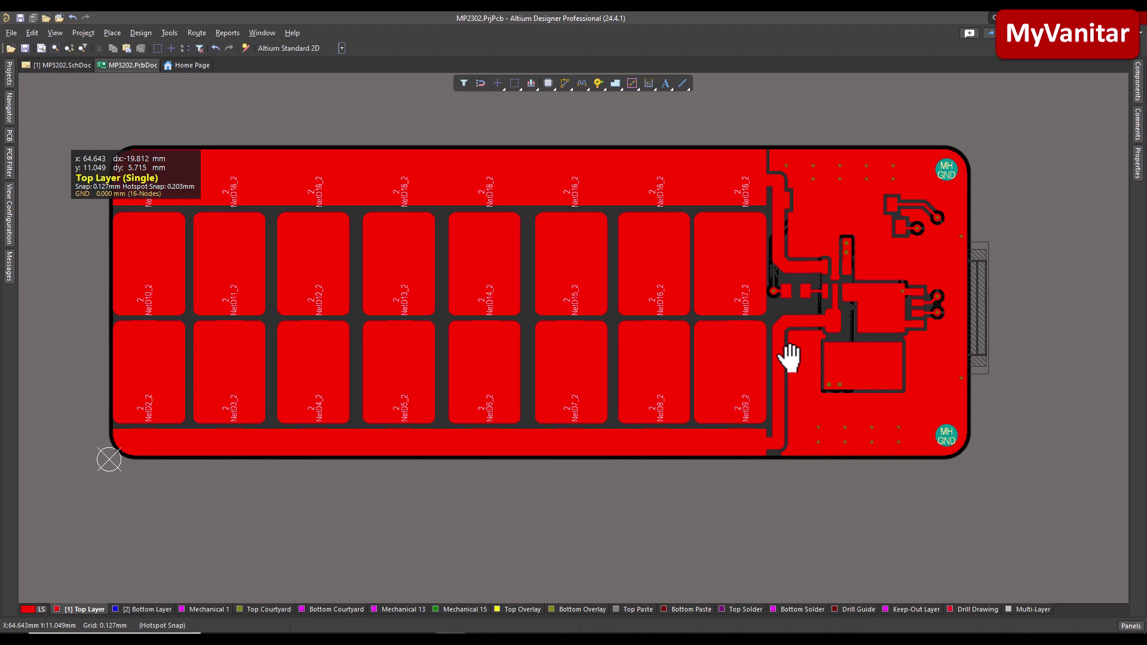
pyautogui.click(10, 217)
pyautogui.click(107, 187)
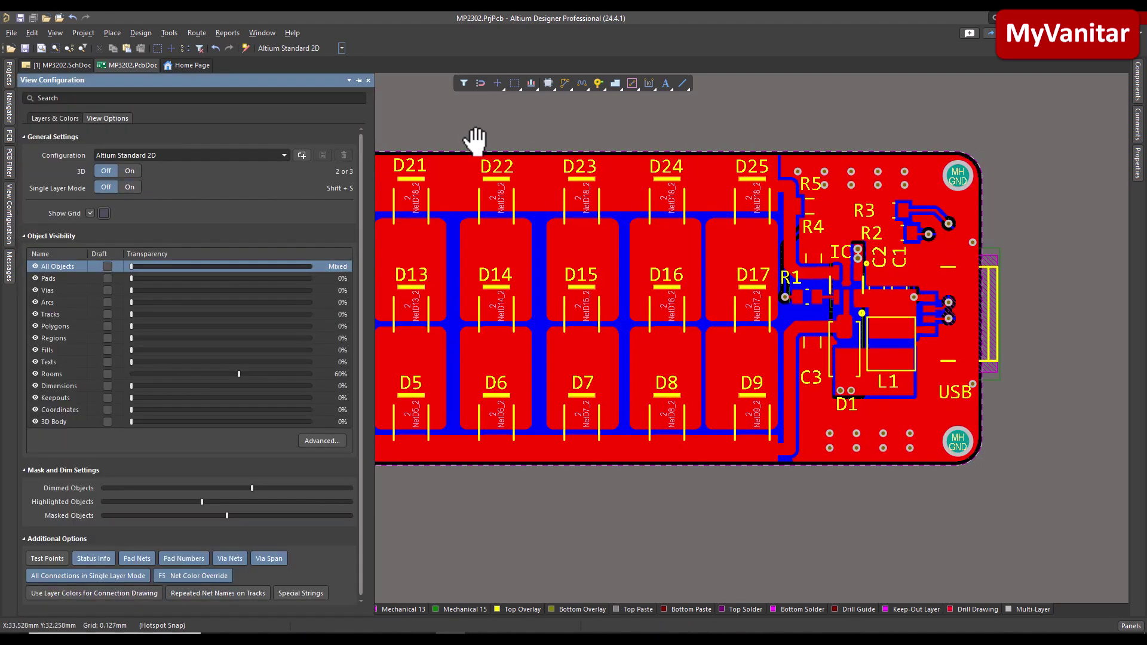
pyautogui.keyDown('ctrl'); pyautogui.scroll(1, 627, 216); pyautogui.keyUp('ctrl')
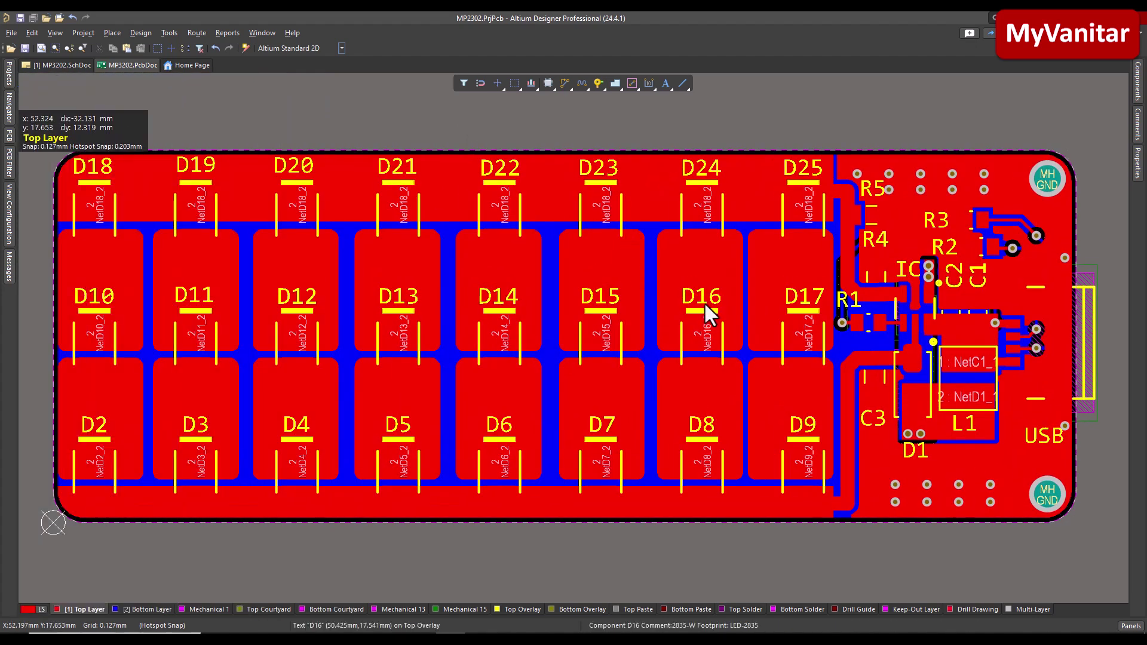
# Select the copper fills at LEDs D15, D16 and D17 in turn to inspect them, and clear the selection
pyautogui.click(636, 259)
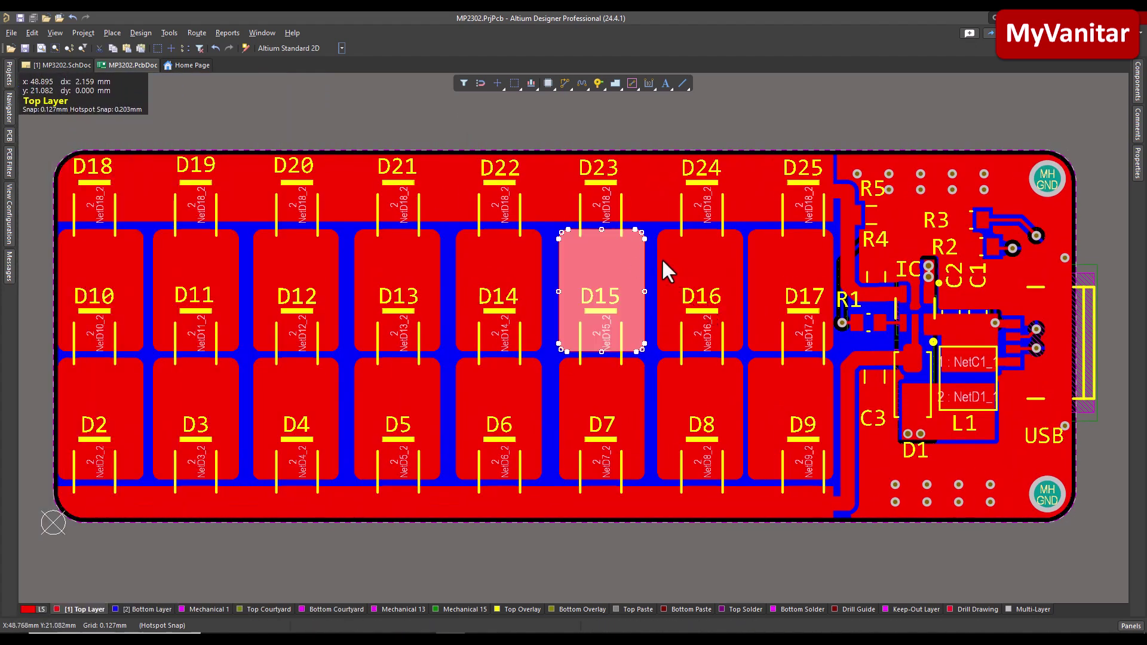
pyautogui.click(663, 261)
pyautogui.click(759, 263)
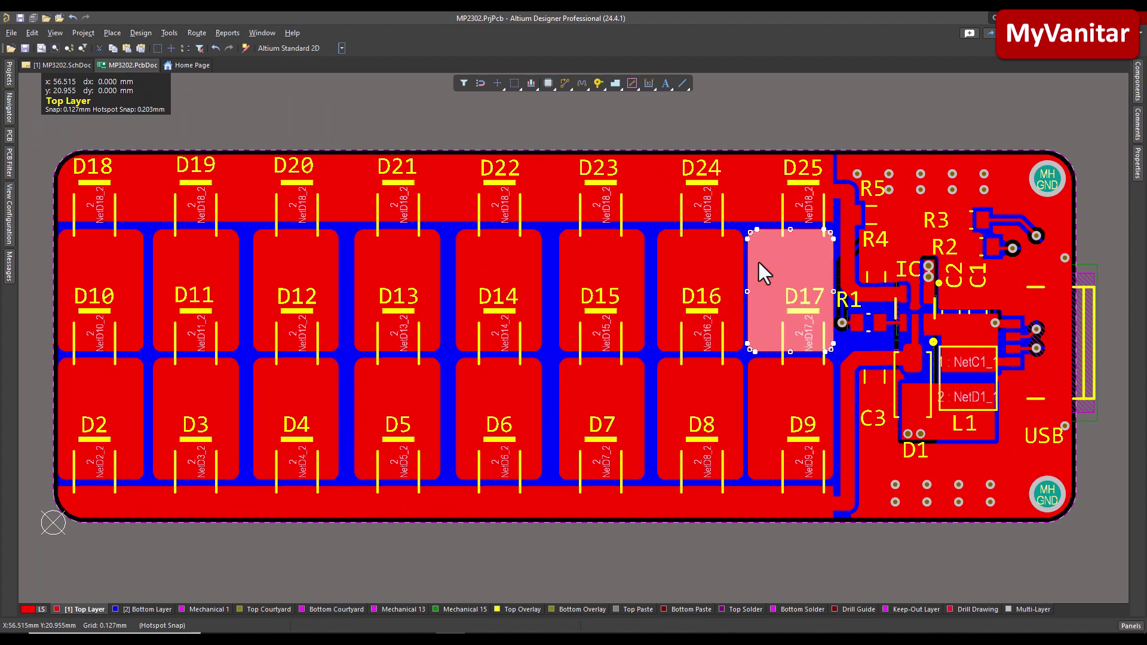
pyautogui.click(705, 155)
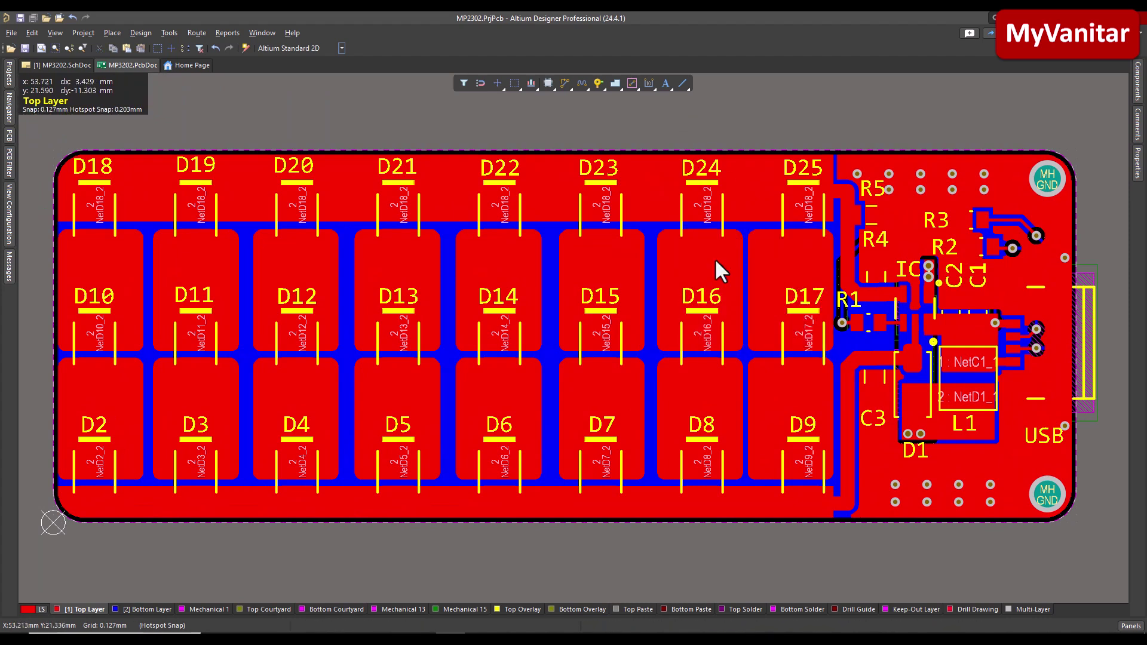
# Examine the LED array's copper across the whole board, showing the bottom layer in front and returning to the top layer
pyautogui.moveTo(693, 294); pyautogui.dragTo(691, 289, button='right')
pyautogui.keyDown('ctrl'); pyautogui.scroll(-1, 693, 267); pyautogui.keyUp('ctrl')
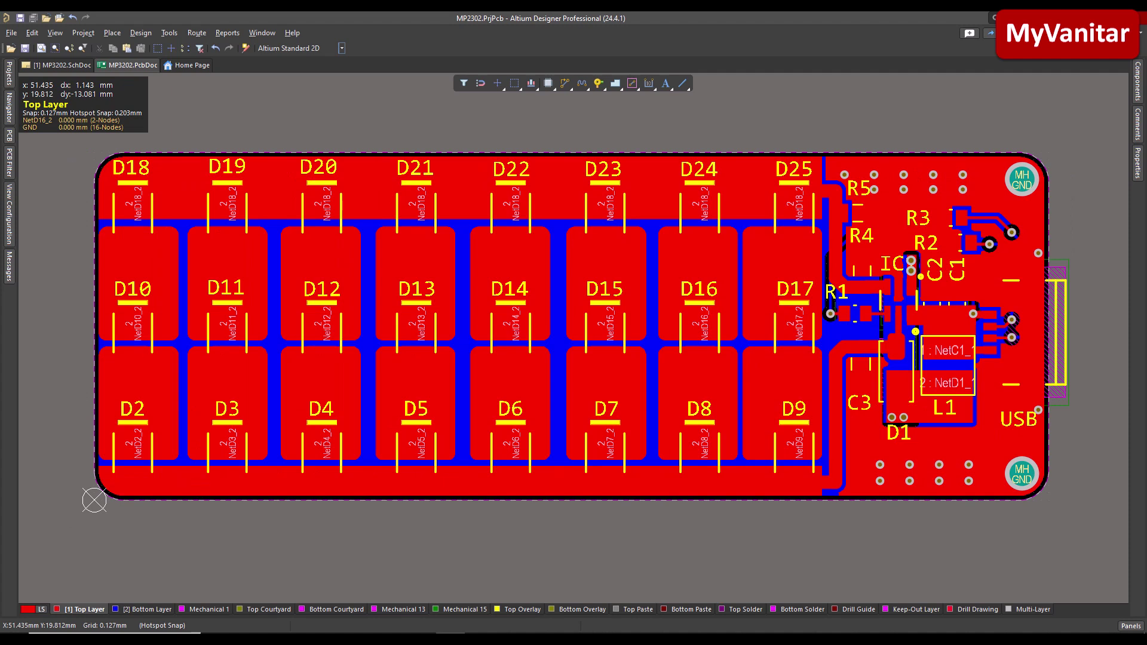
pyautogui.moveTo(668, 280); pyautogui.dragTo(662, 286, button='right')
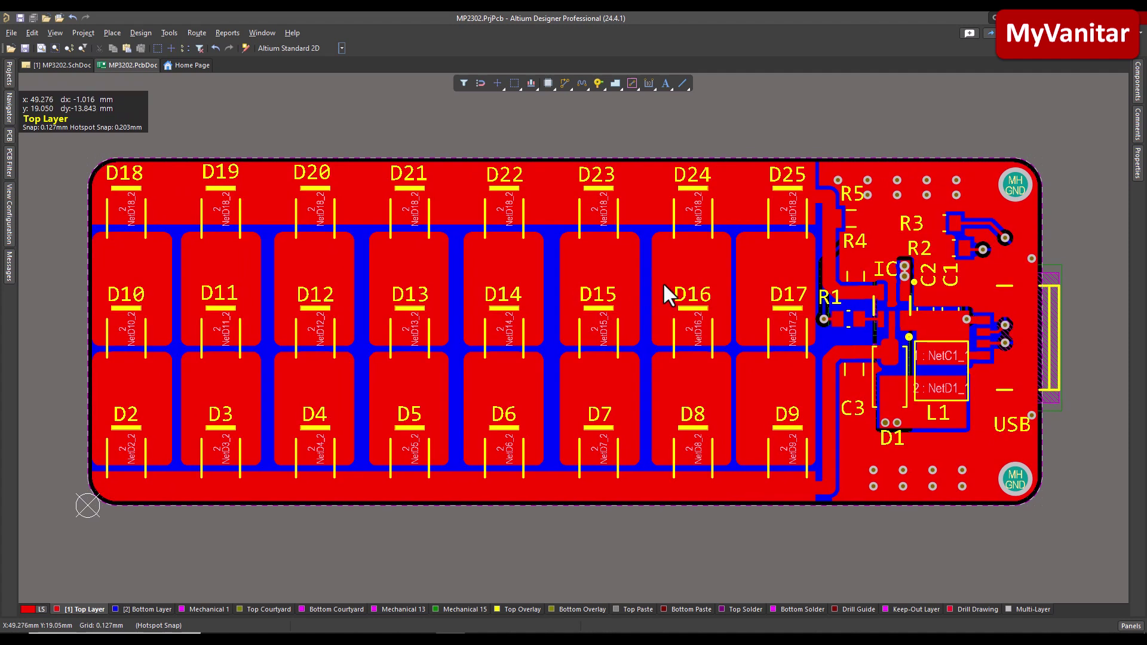
pyautogui.keyDown('ctrl'); pyautogui.scroll(-1, 664, 285); pyautogui.keyUp('ctrl')
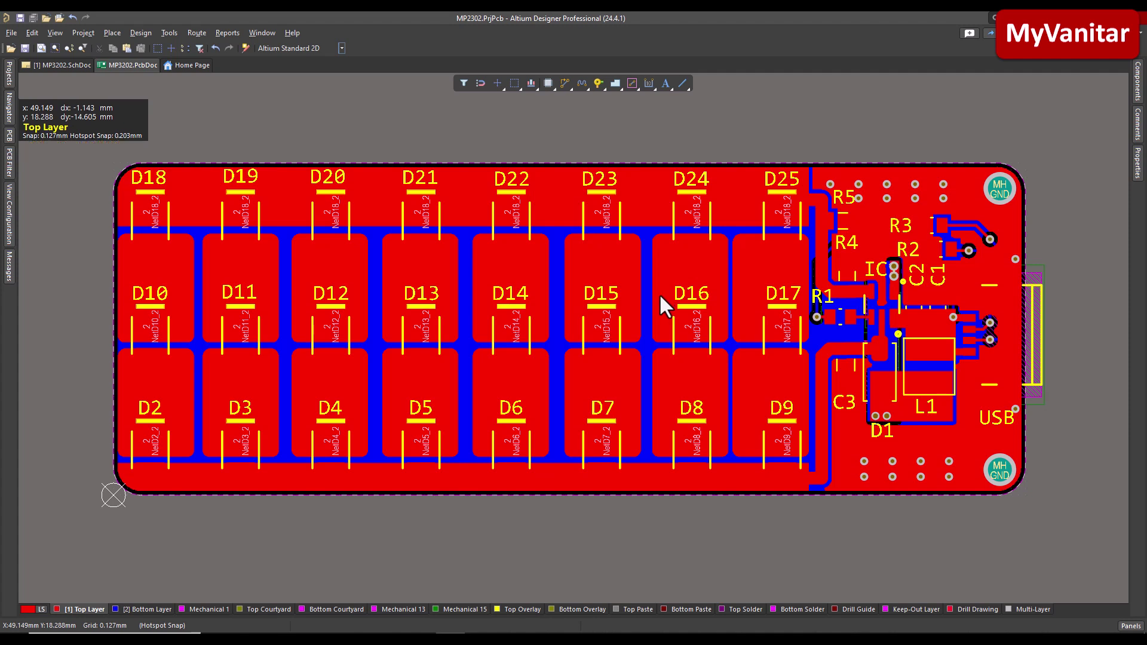
pyautogui.click(143, 609)
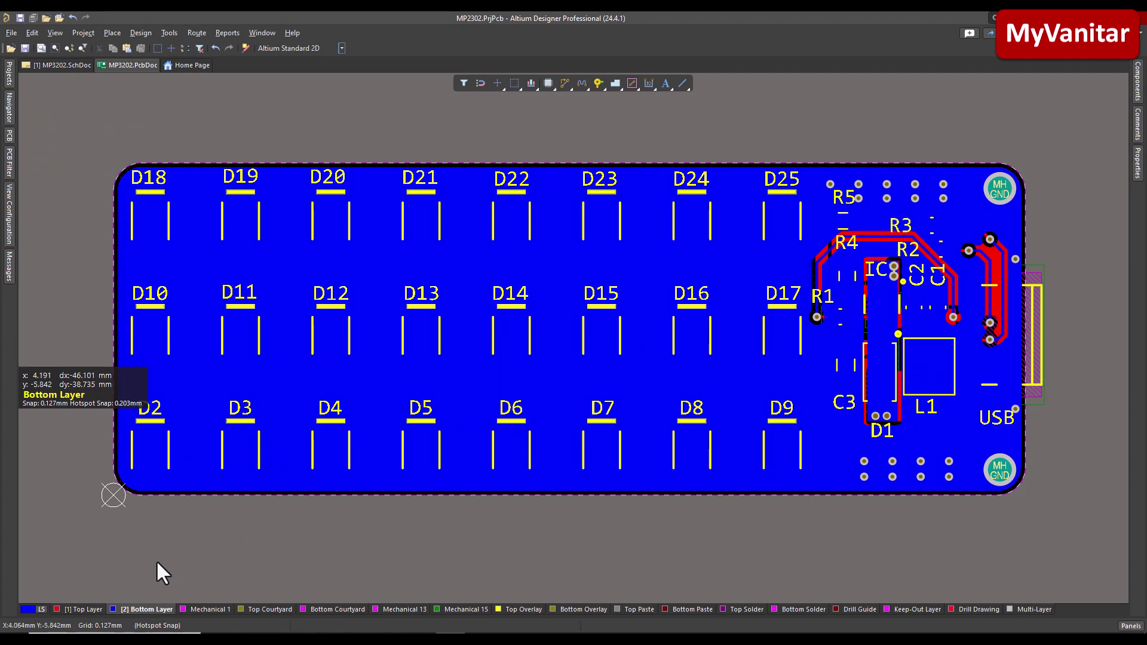
pyautogui.click(87, 609)
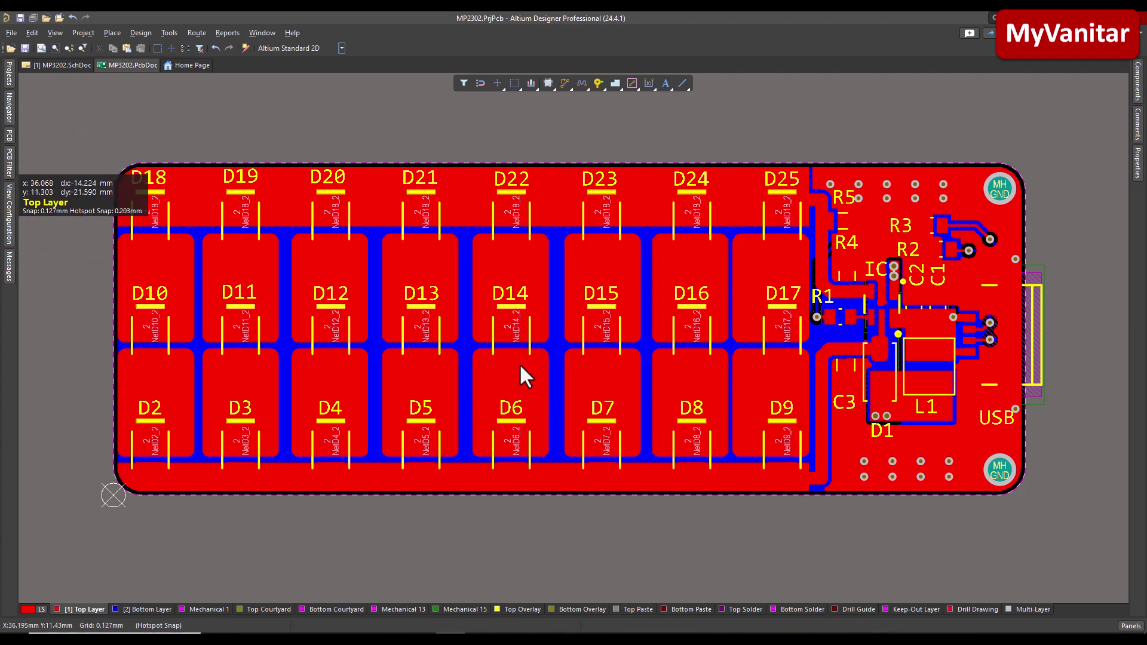
pyautogui.keyDown('ctrl'); pyautogui.scroll(-3, 519, 363); pyautogui.keyUp('ctrl')
pyautogui.moveTo(604, 294)
pyautogui.mouseDown(button='right')
pyautogui.moveTo(583, 293)
pyautogui.moveTo(610, 308)
pyautogui.mouseUp(button='right')
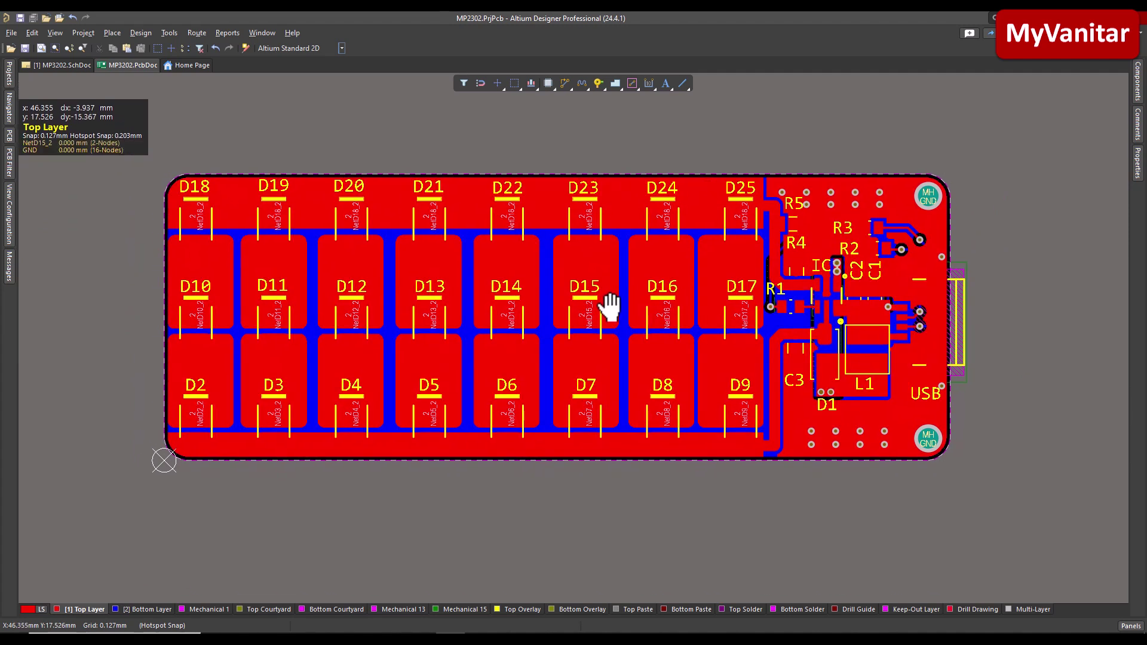